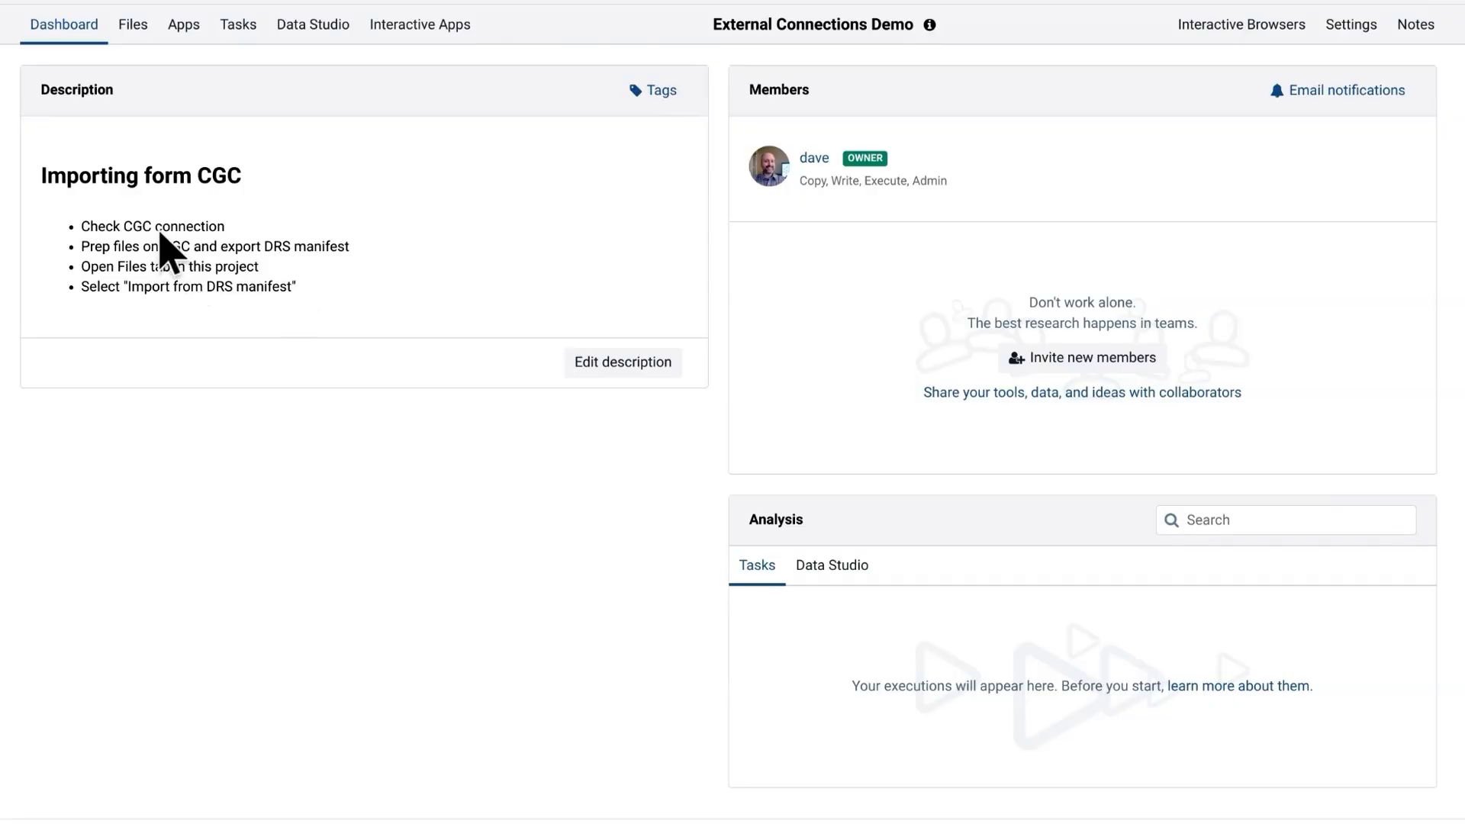
Check the Cancer Genomics Cloud status among the account's external connections and return to the External Connections Demo project
click(145, 6)
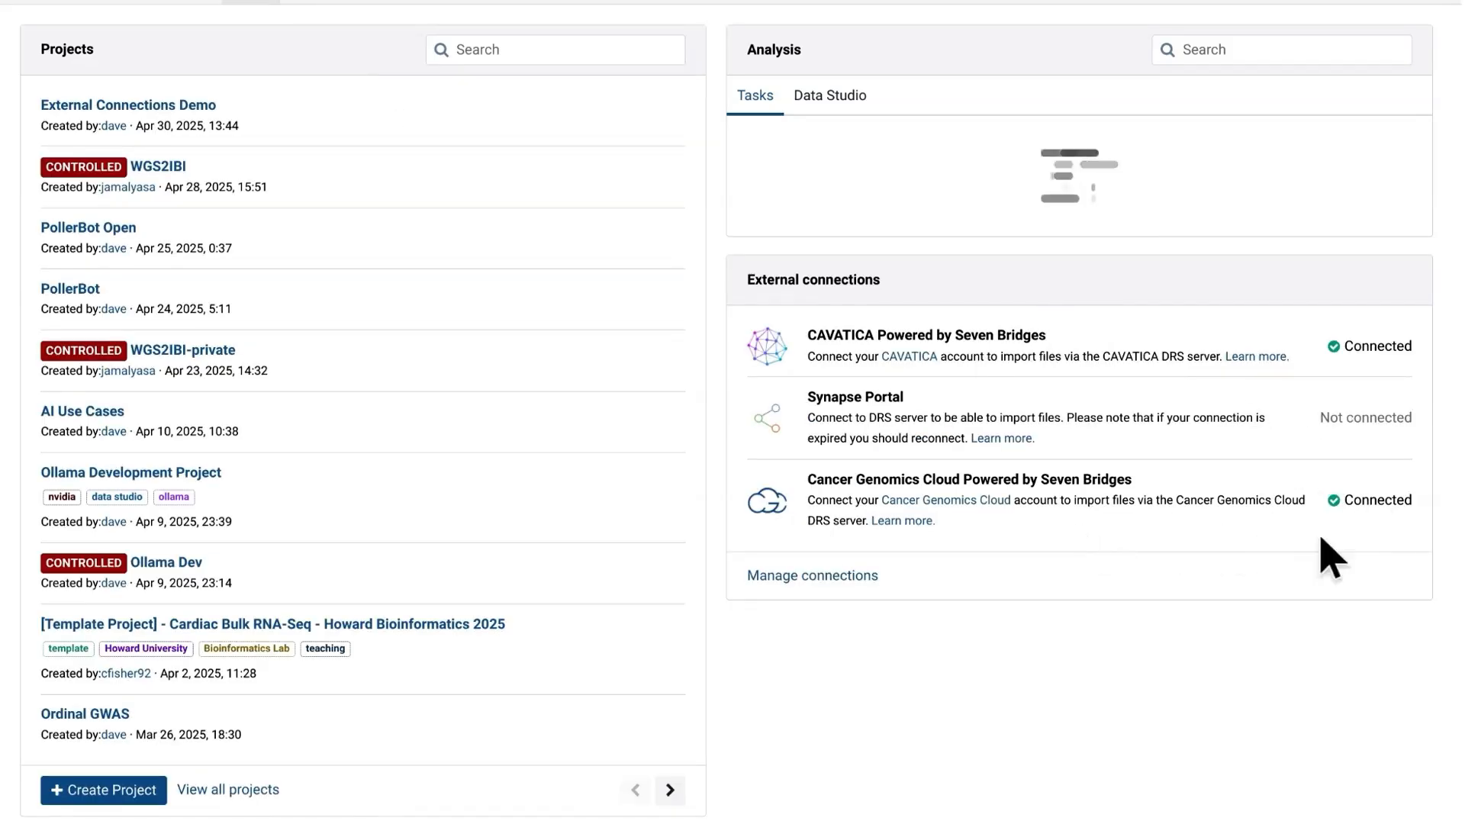
click(174, 105)
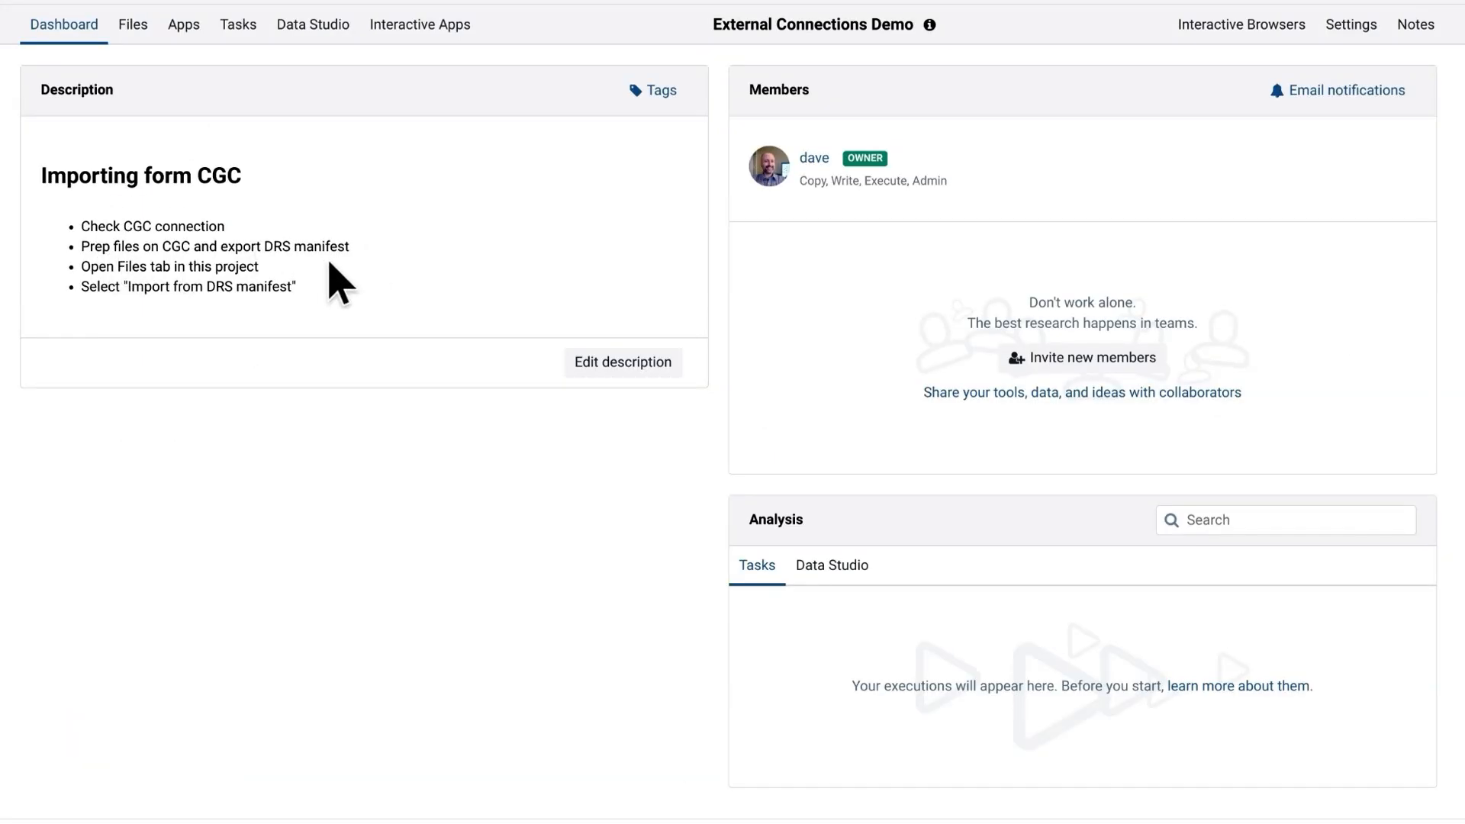
Switch to the Cancer Genomics Cloud and look through the file results of the Gliomas Tumor Transcriptome query
mouse_move(488, 2)
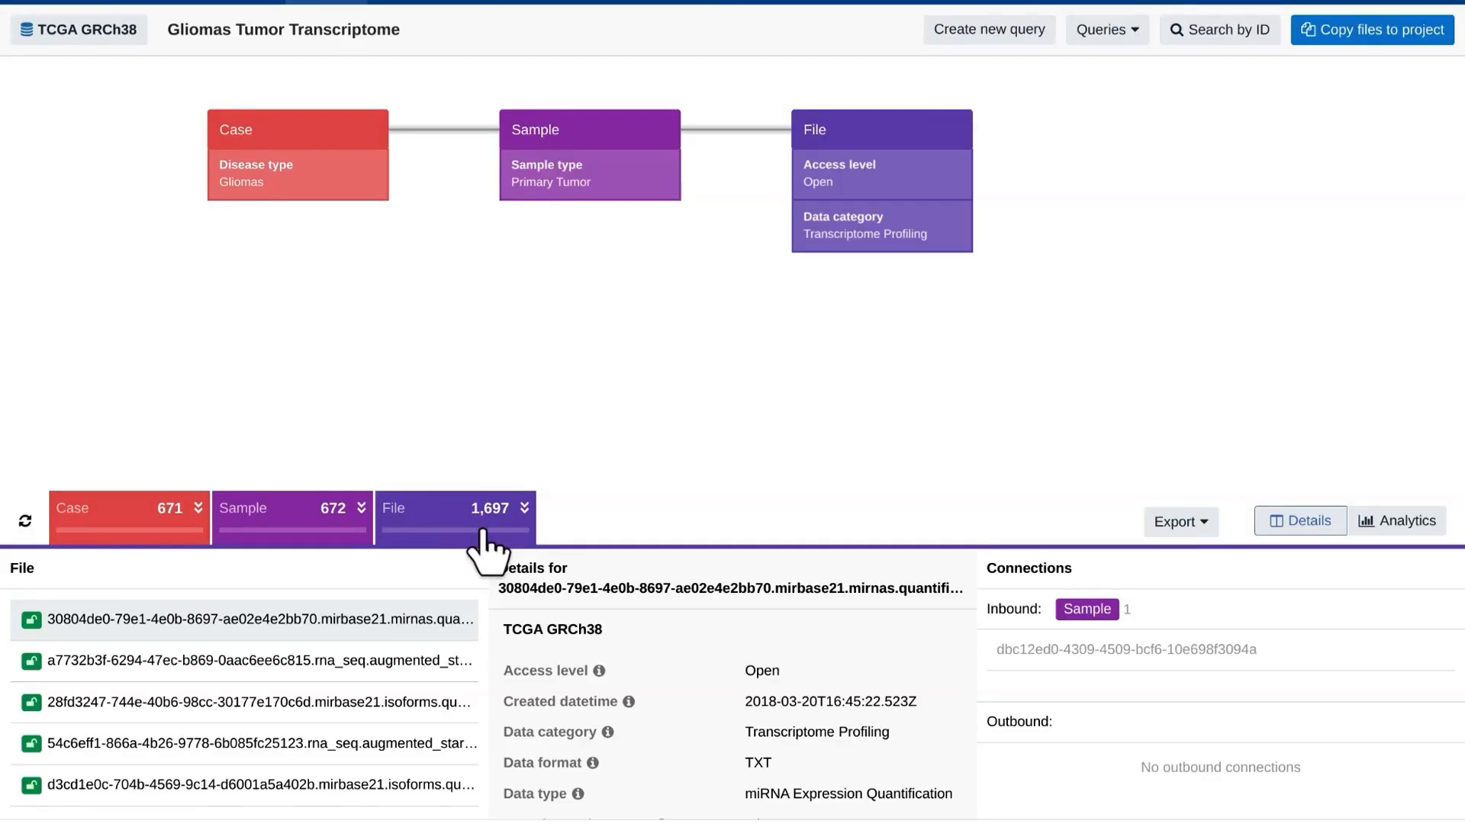
scroll(442, 660, down, 2)
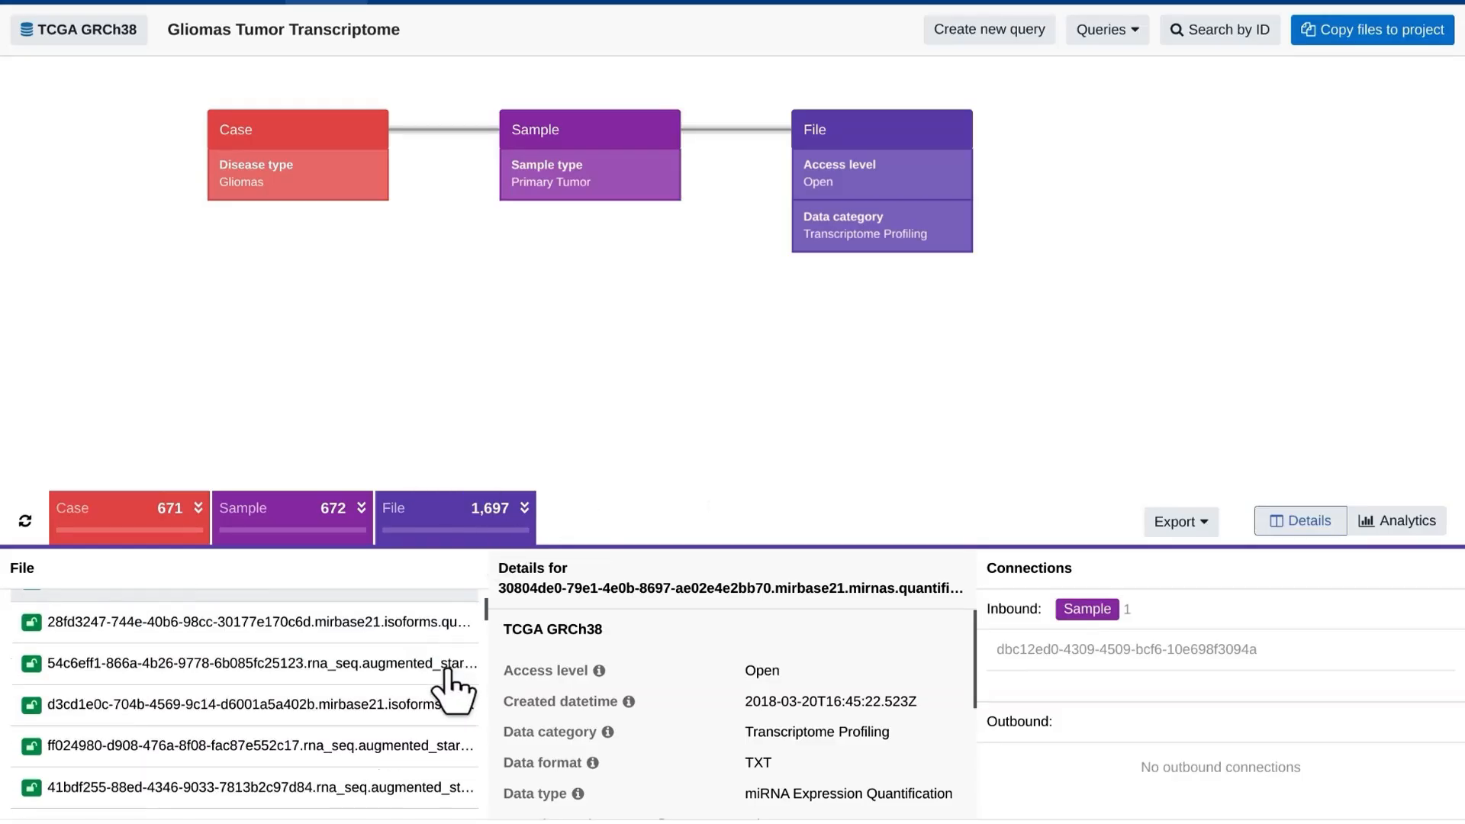
scroll(443, 672, up, 2)
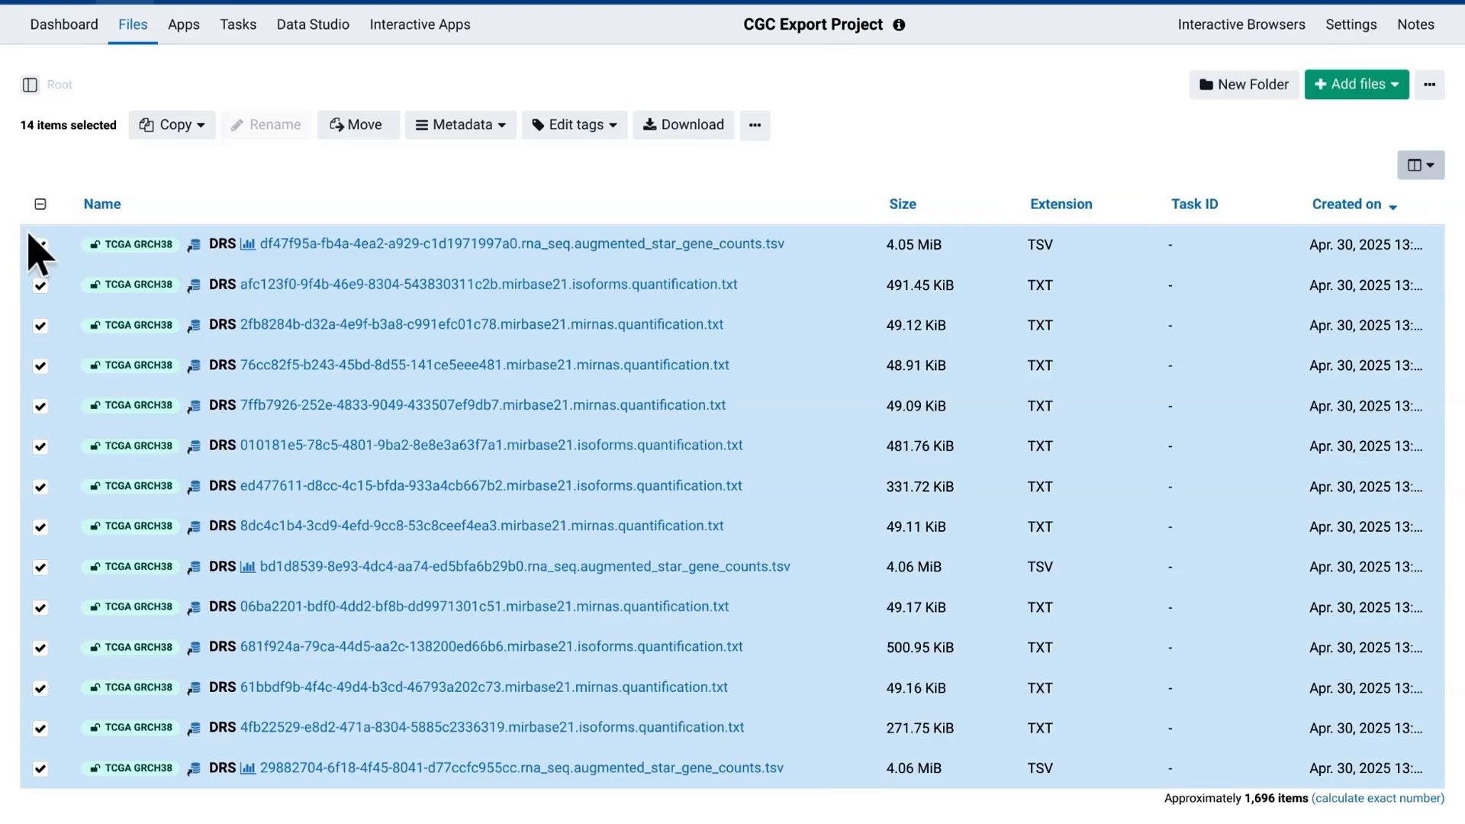
Clear the file selection in the CGC Export Project, reselect the 14 listed files and locate the CSV option for generating a DRS manifest
click(41, 204)
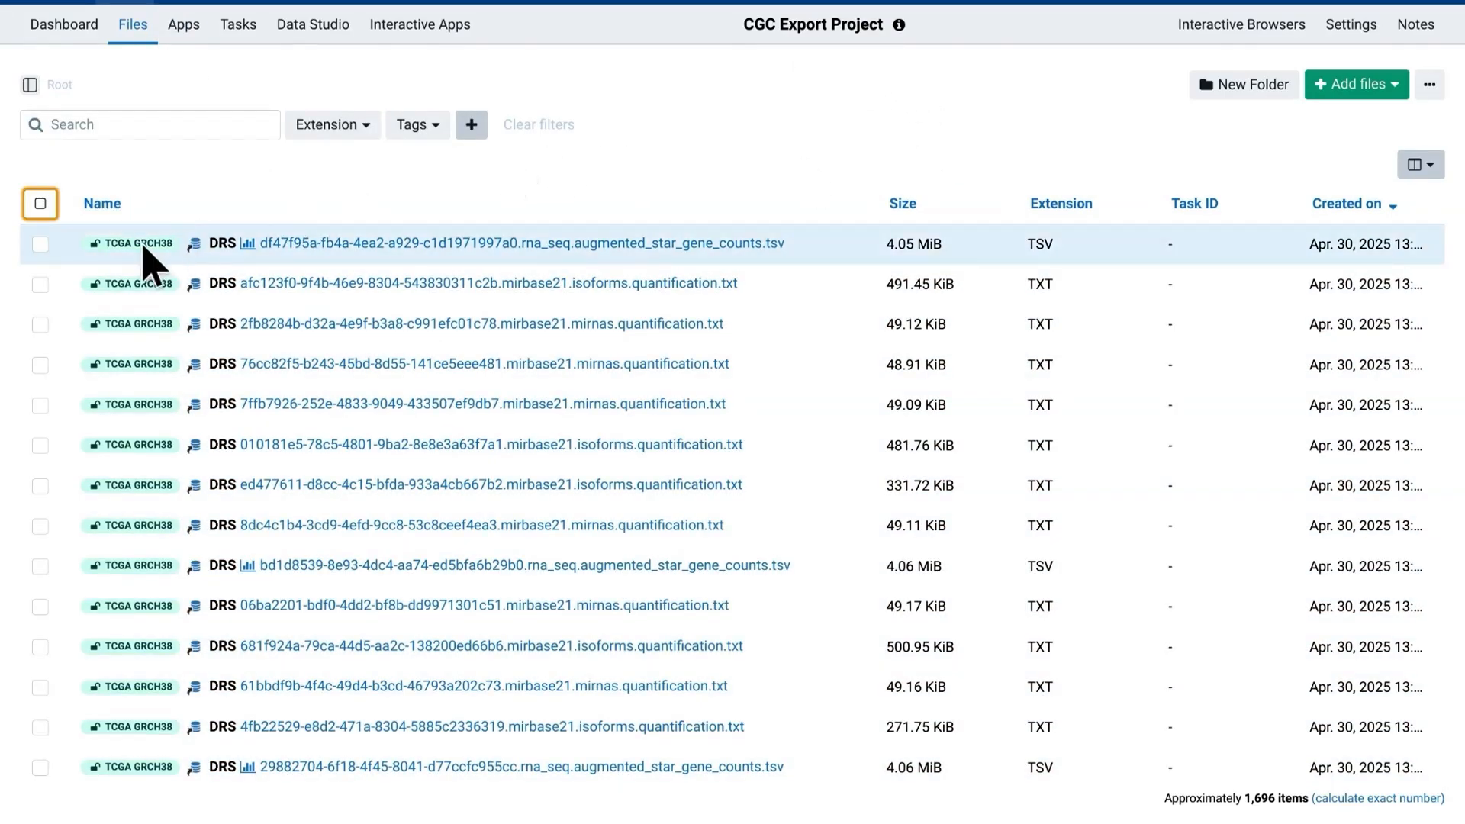
mouse_move(223, 251)
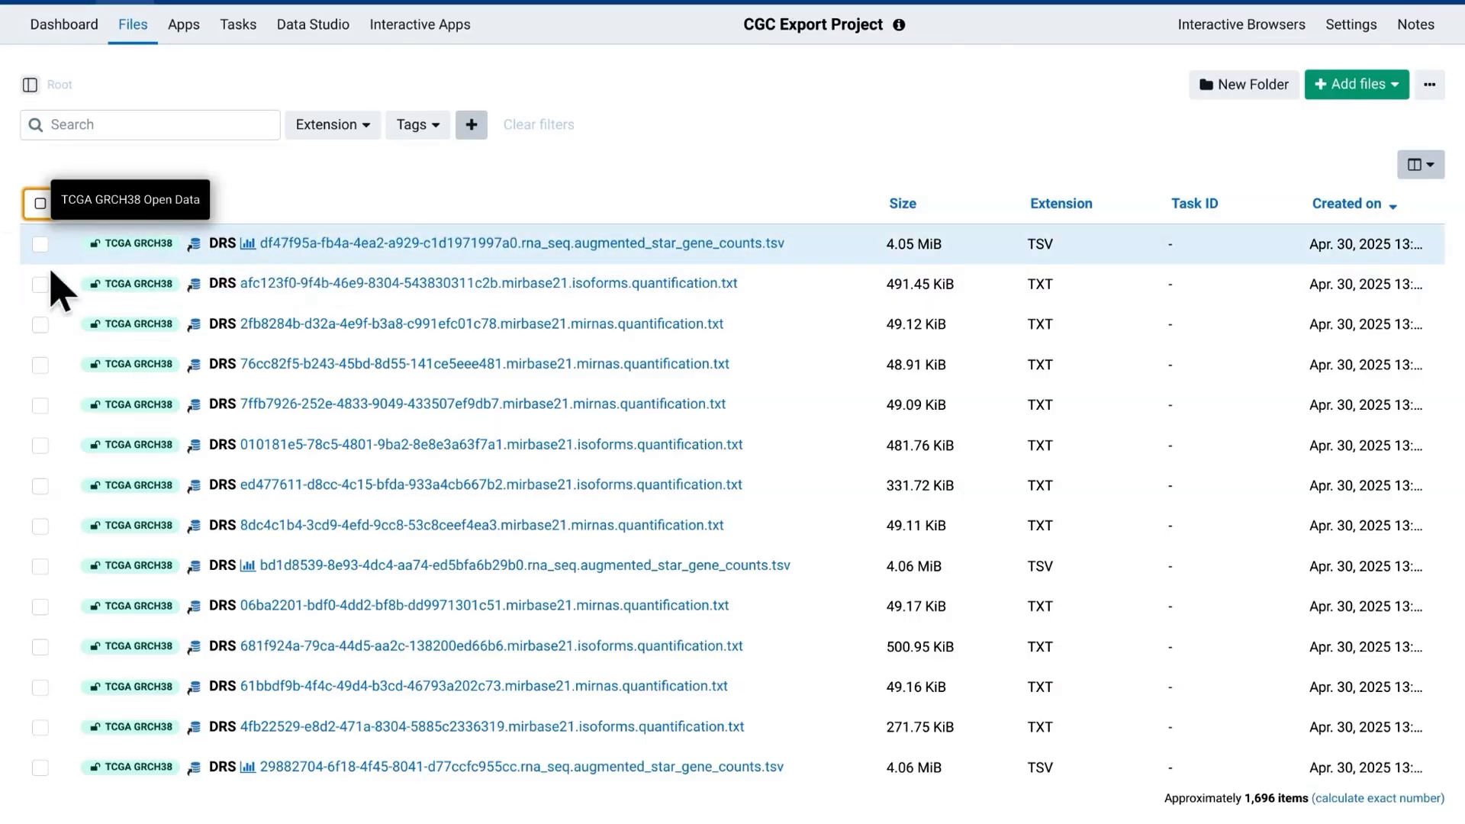
click(39, 245)
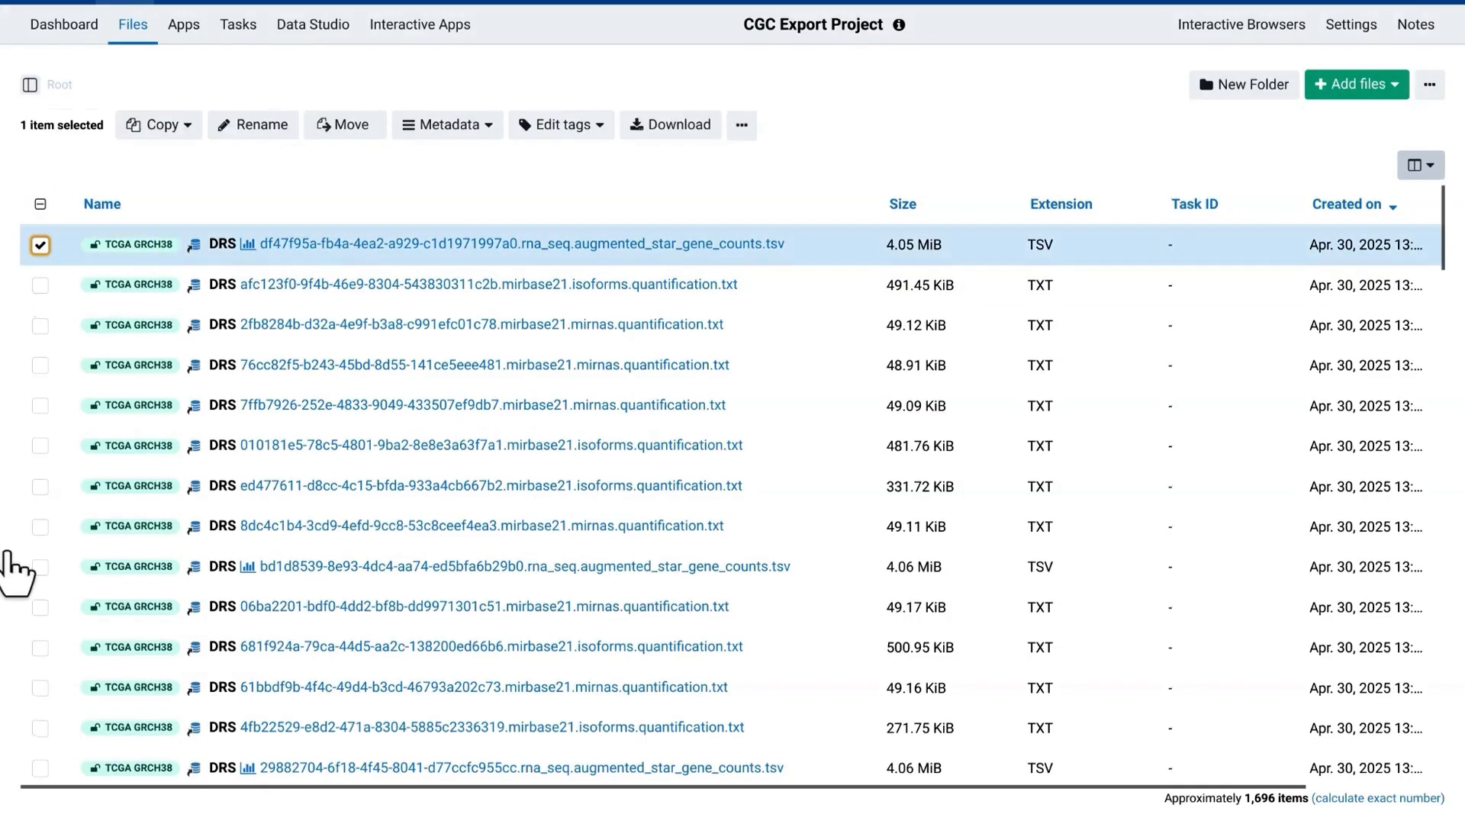
shift+click(40, 769)
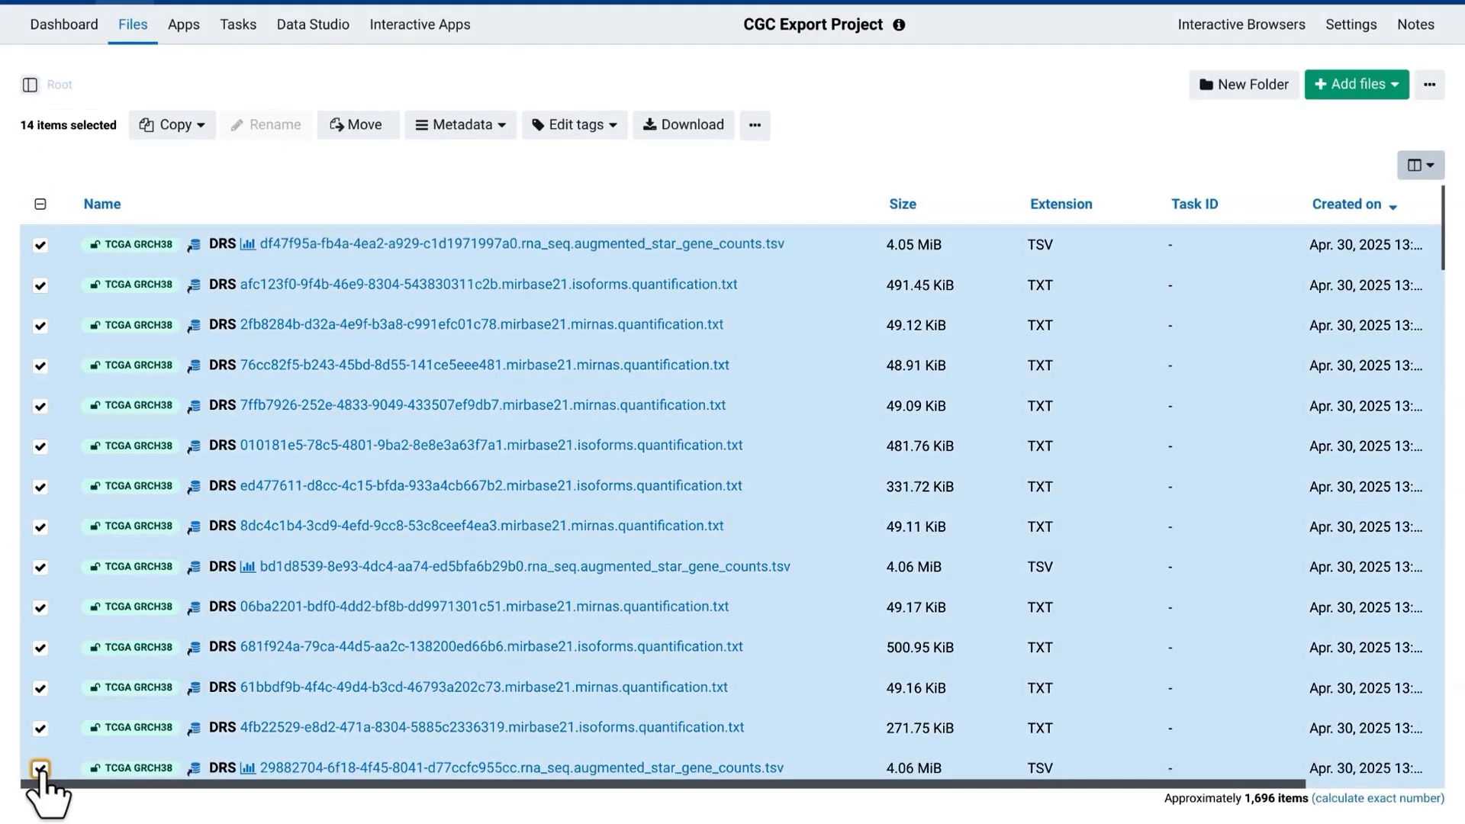
click(311, 622)
click(40, 608)
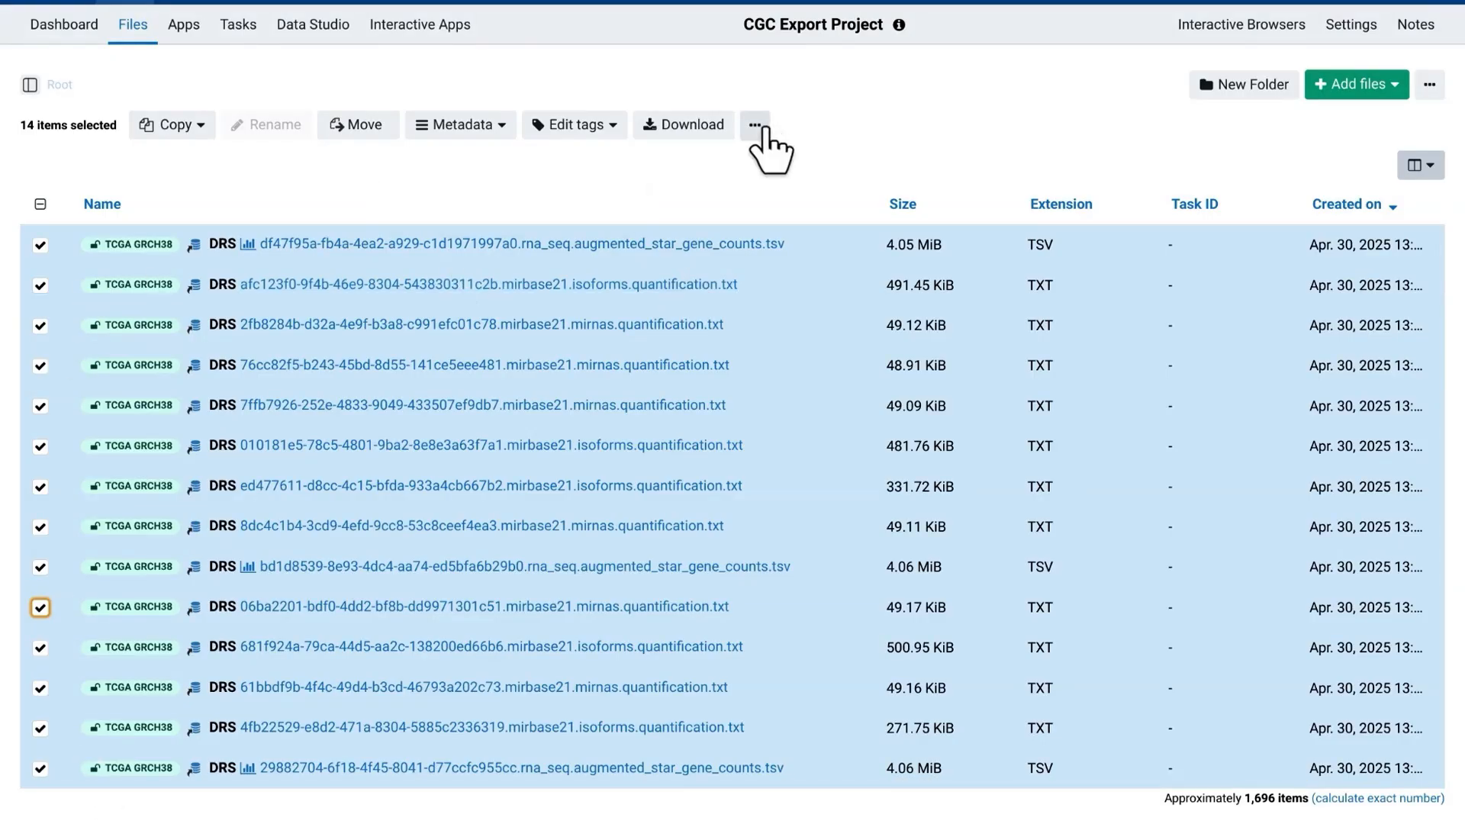
click(762, 128)
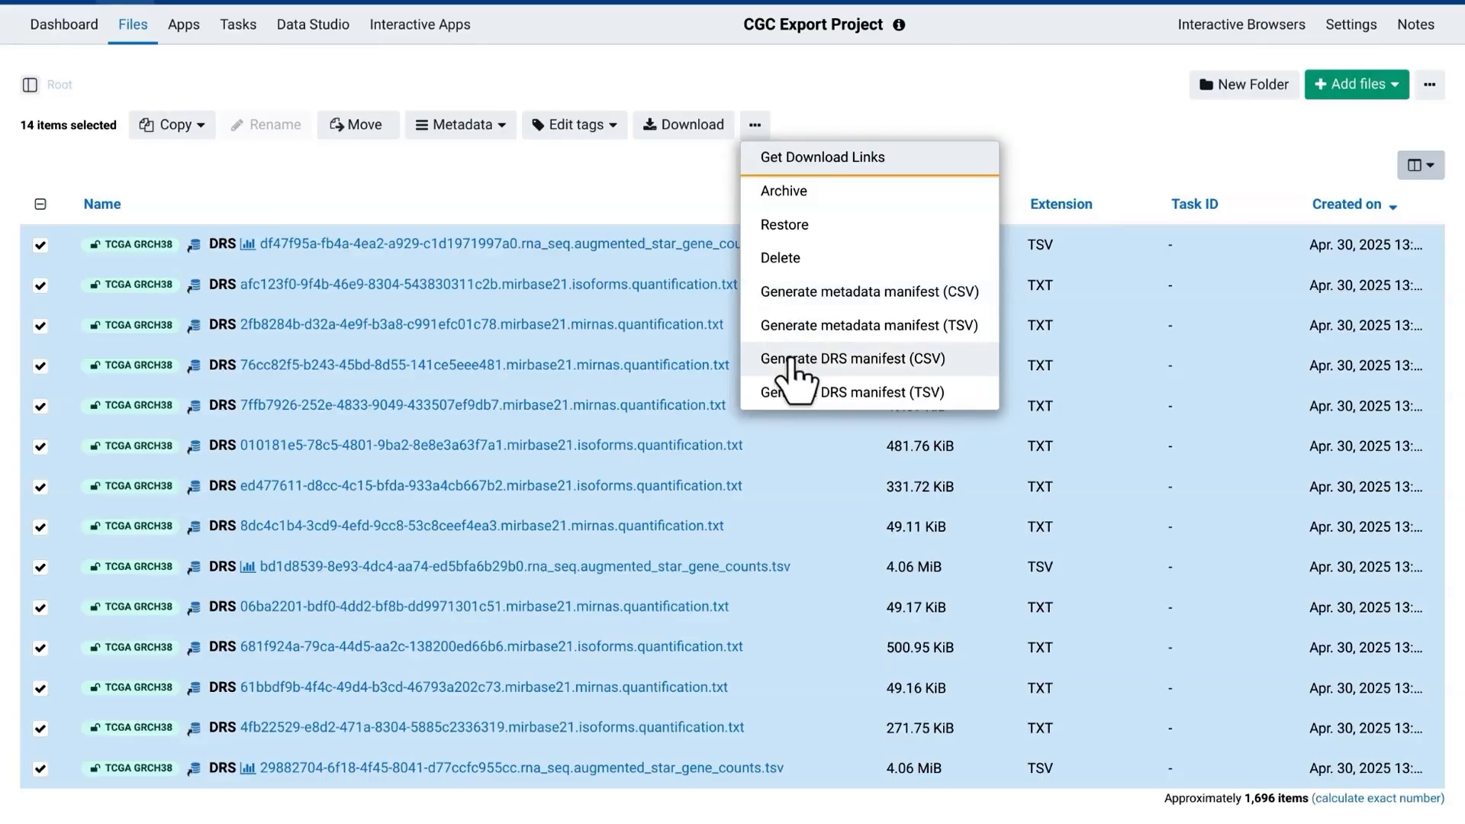
click(1063, 142)
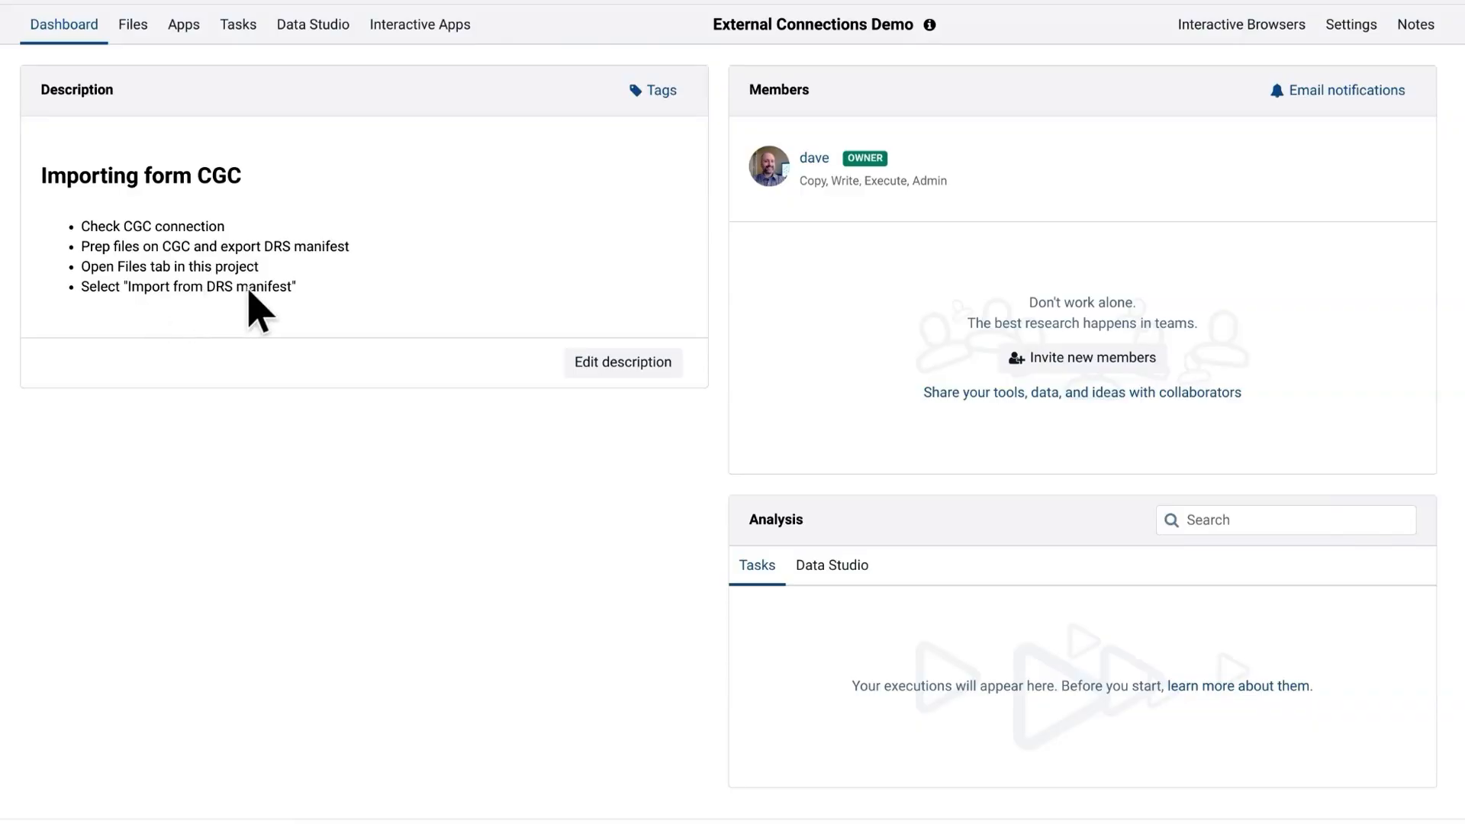
Start a GA4GH DRS import into the External Connections Demo project's files from the manifest drs_manifest_20250430_135830.csv
click(144, 35)
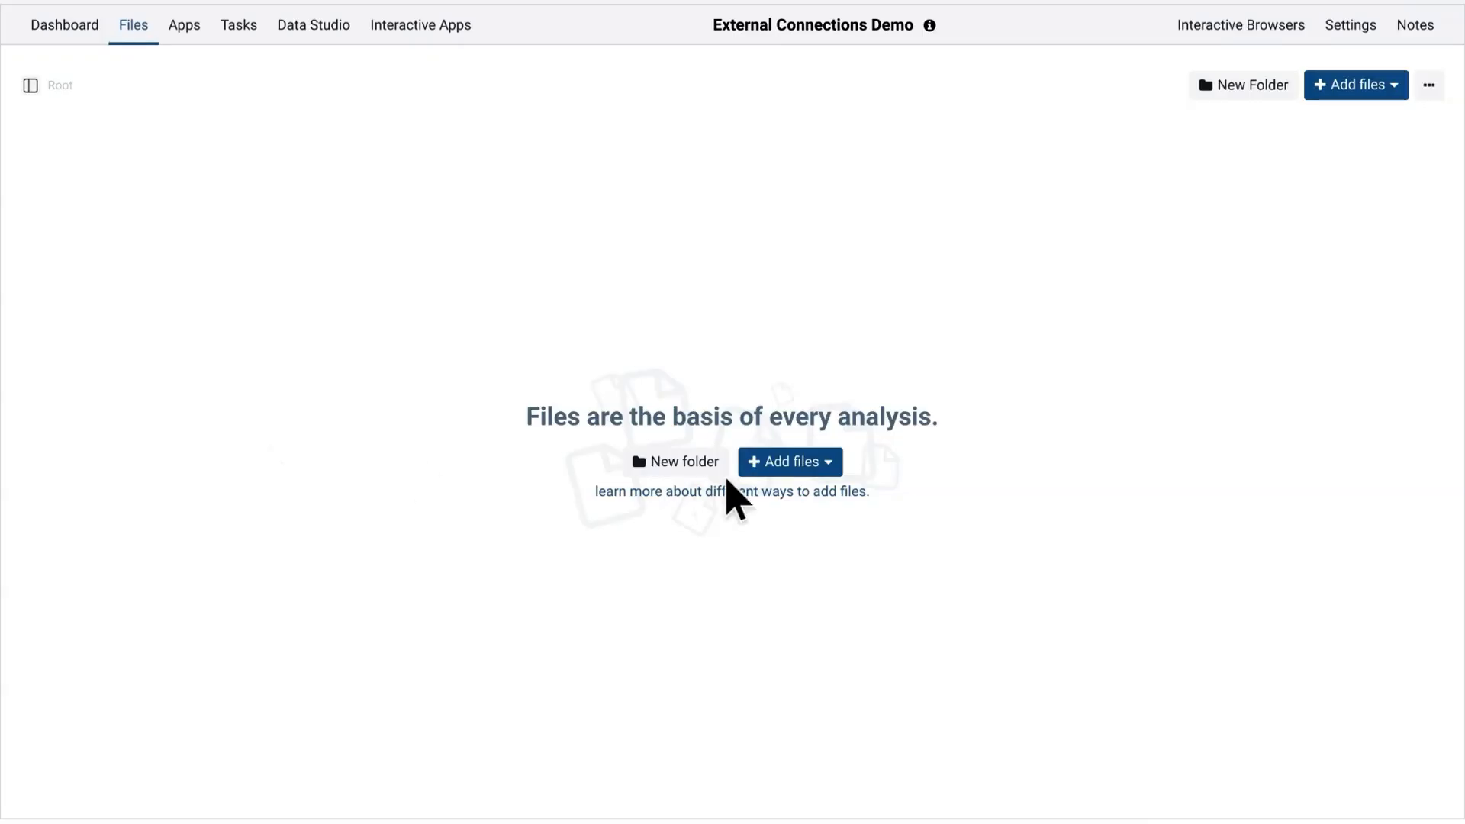
click(828, 467)
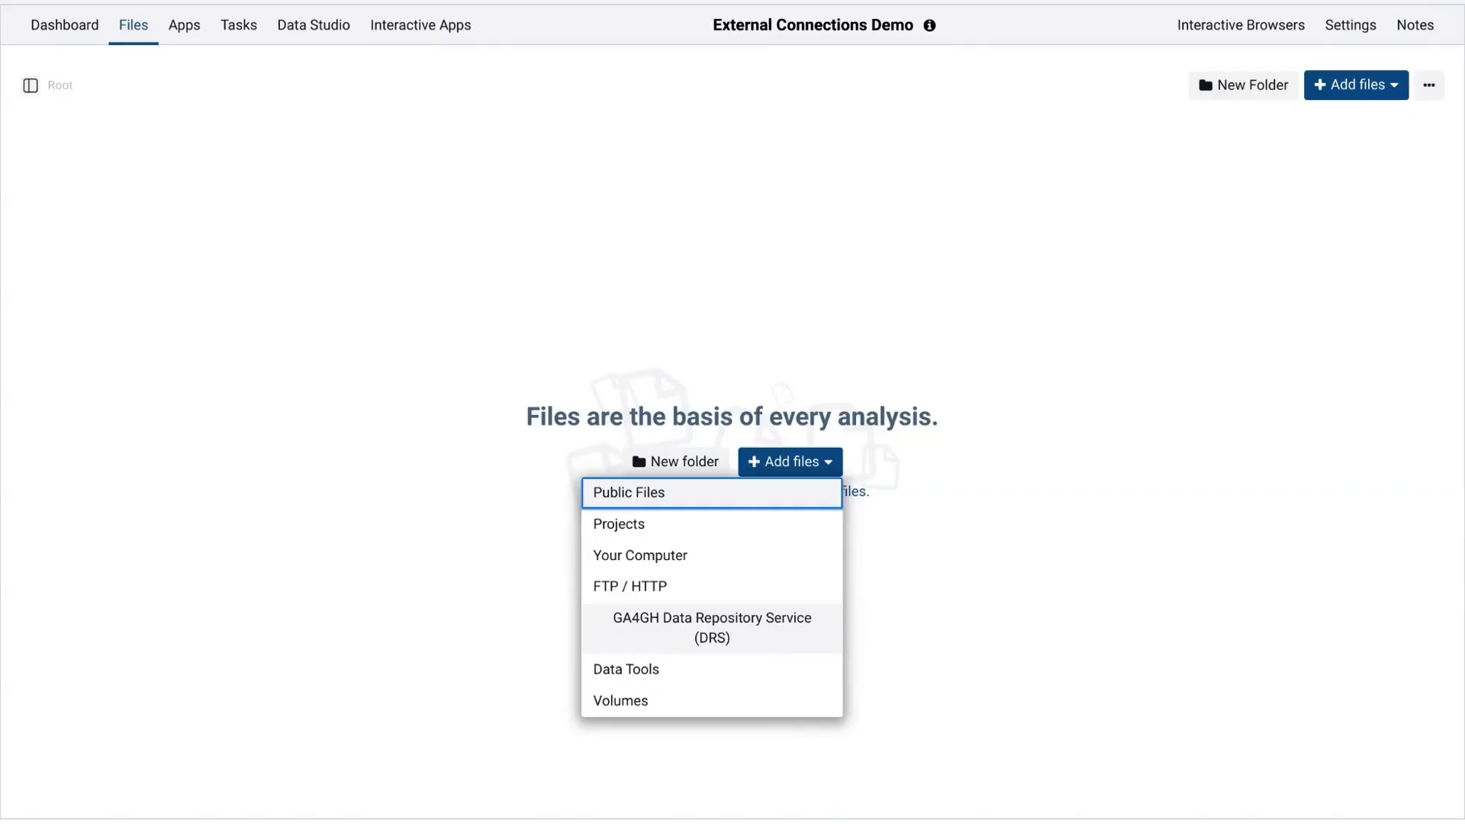
click(798, 630)
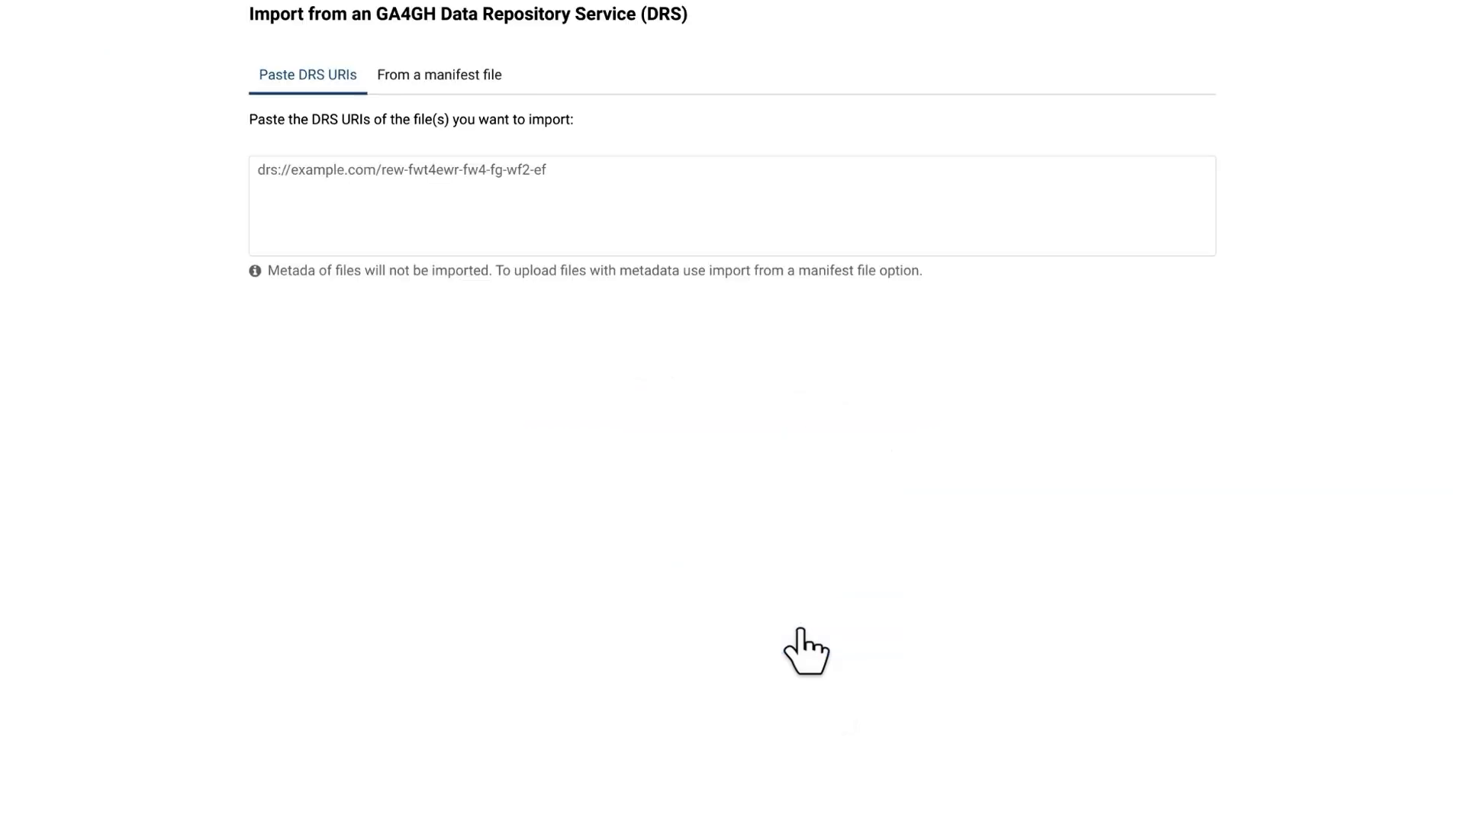
click(553, 215)
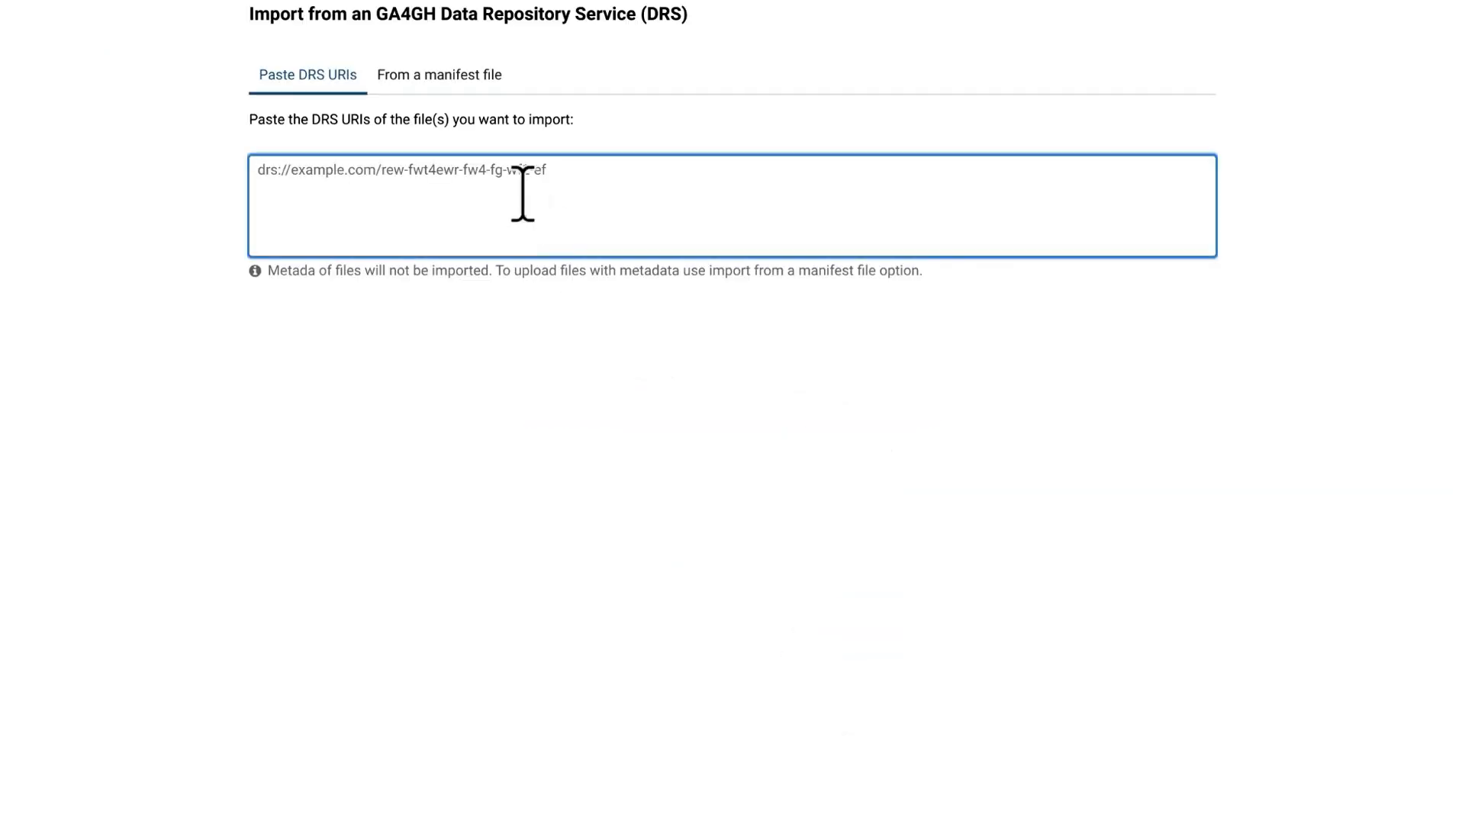
click(413, 72)
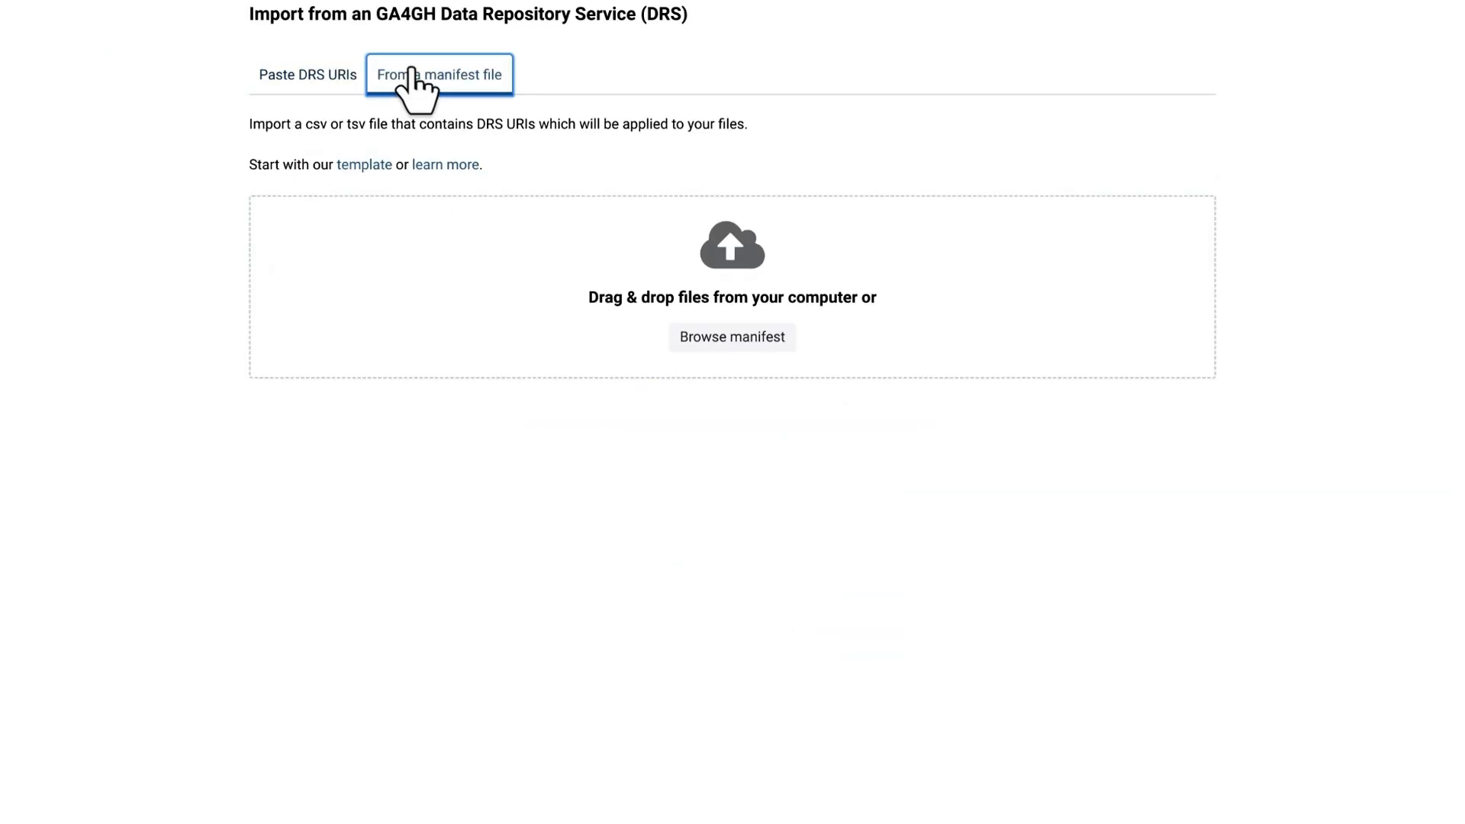
click(718, 334)
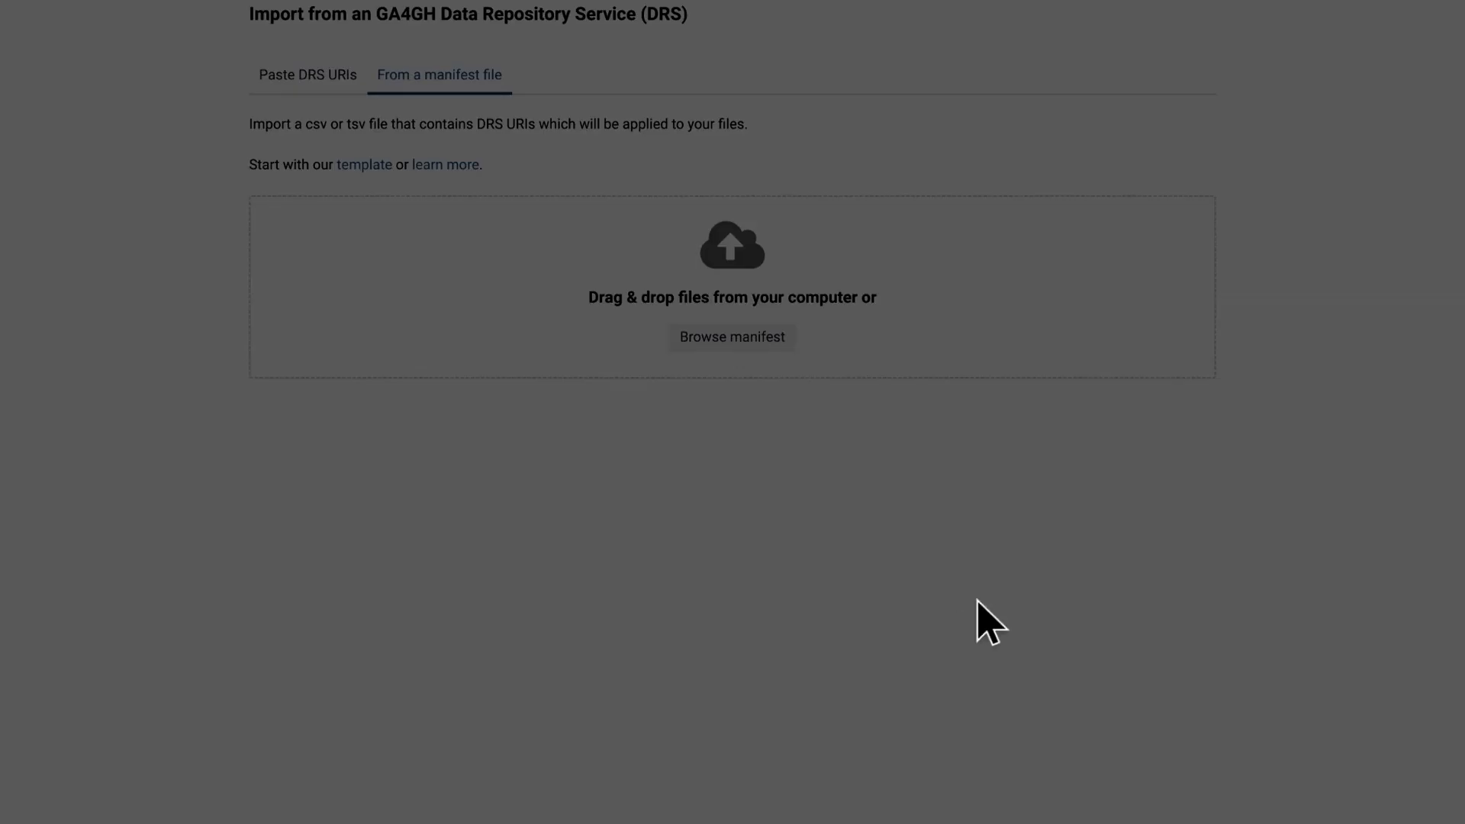
click(1119, 681)
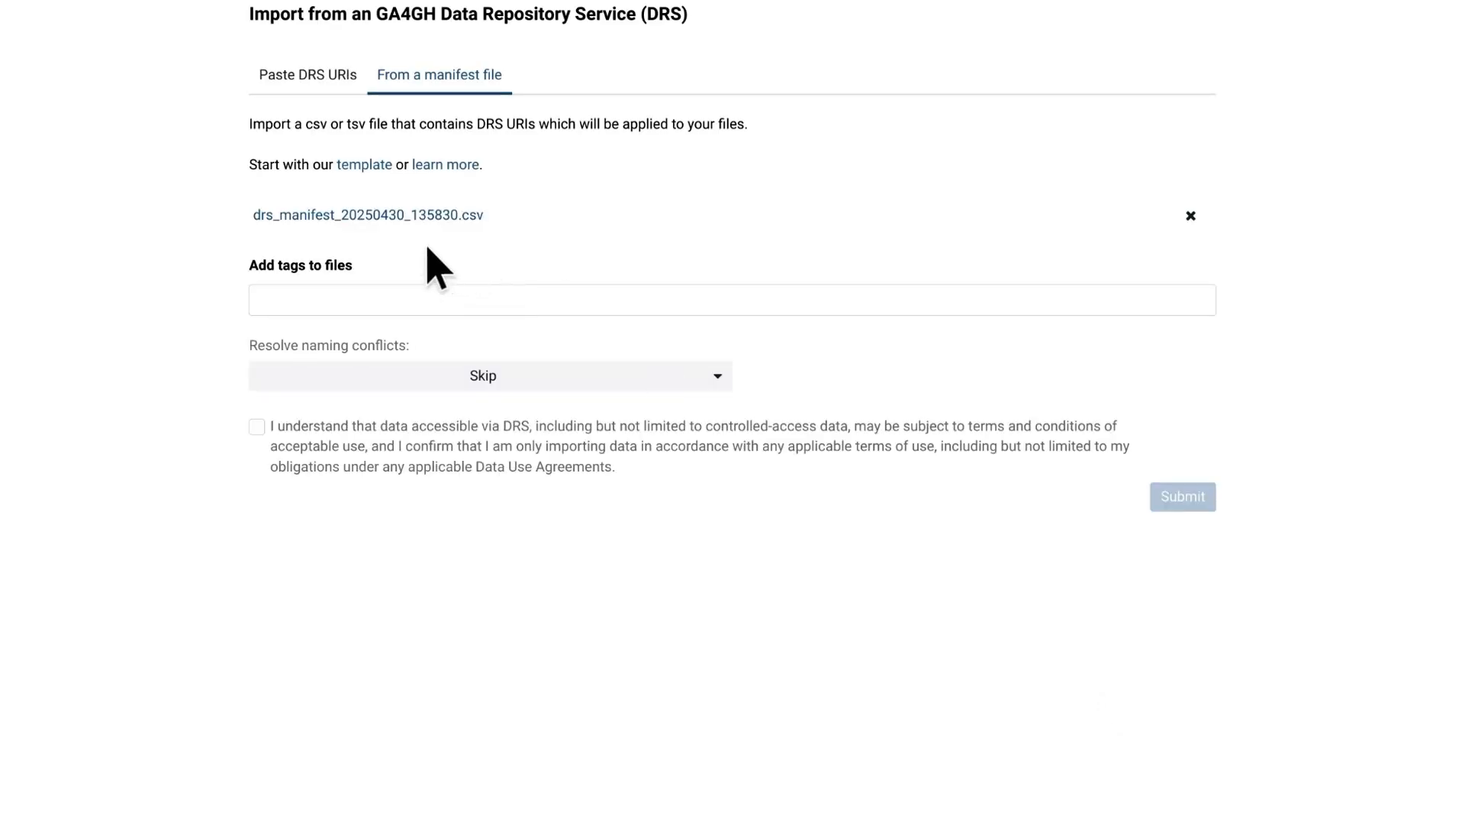
Set naming conflicts to Autorename, accept the data use terms and submit the DRS import without adding tags
click(404, 293)
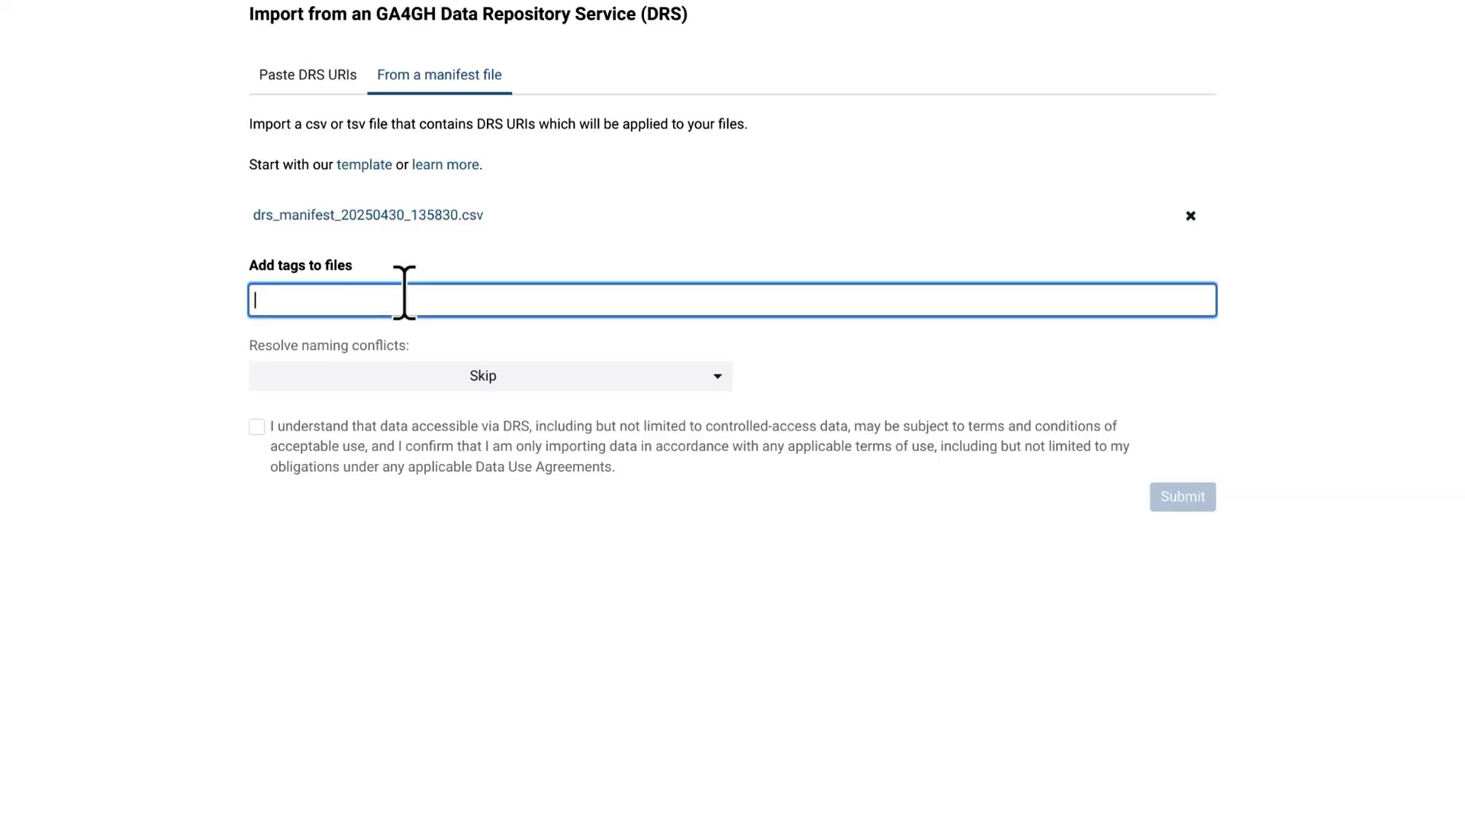
click(256, 427)
click(538, 378)
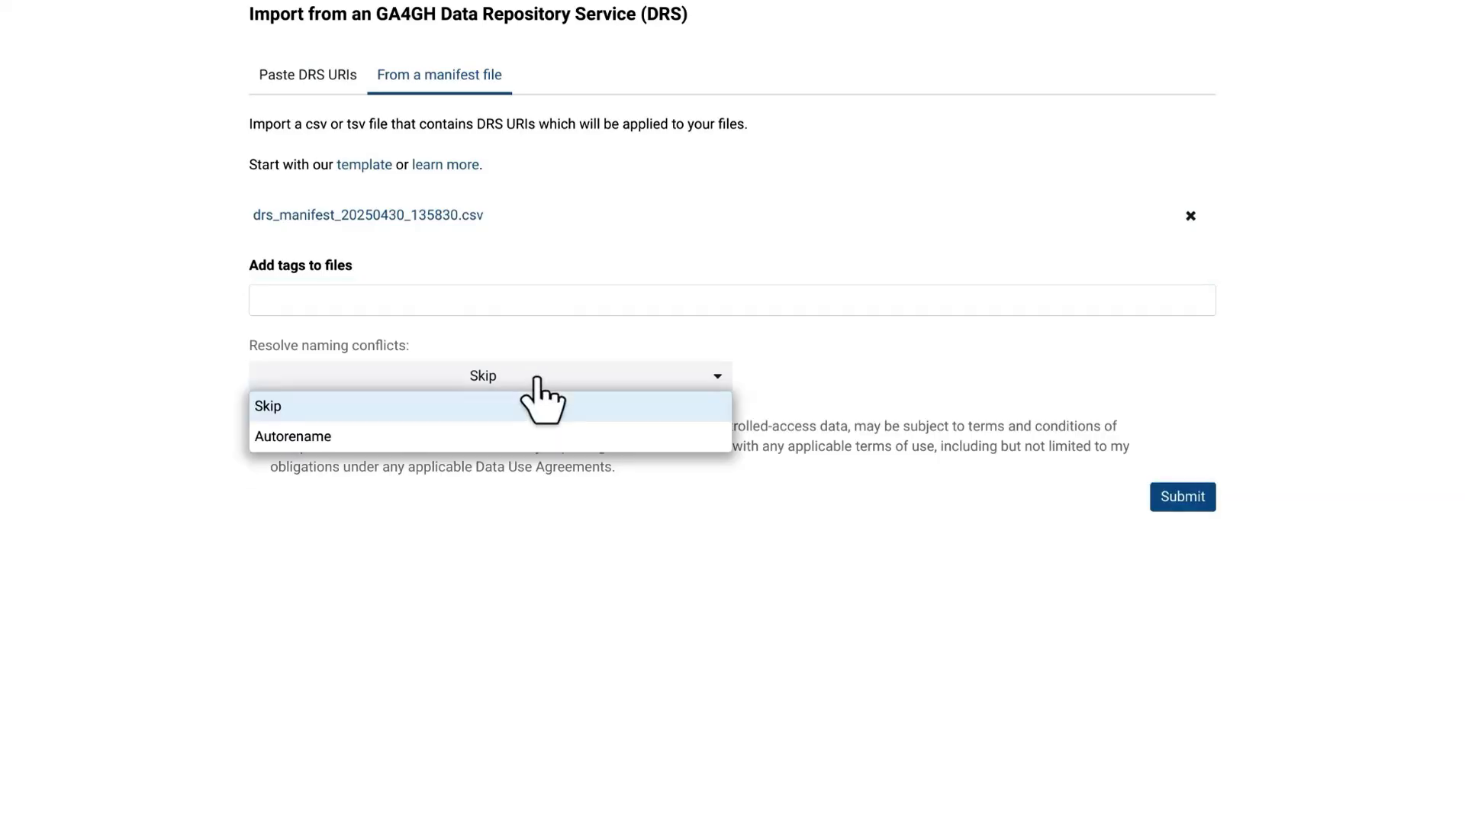
click(510, 437)
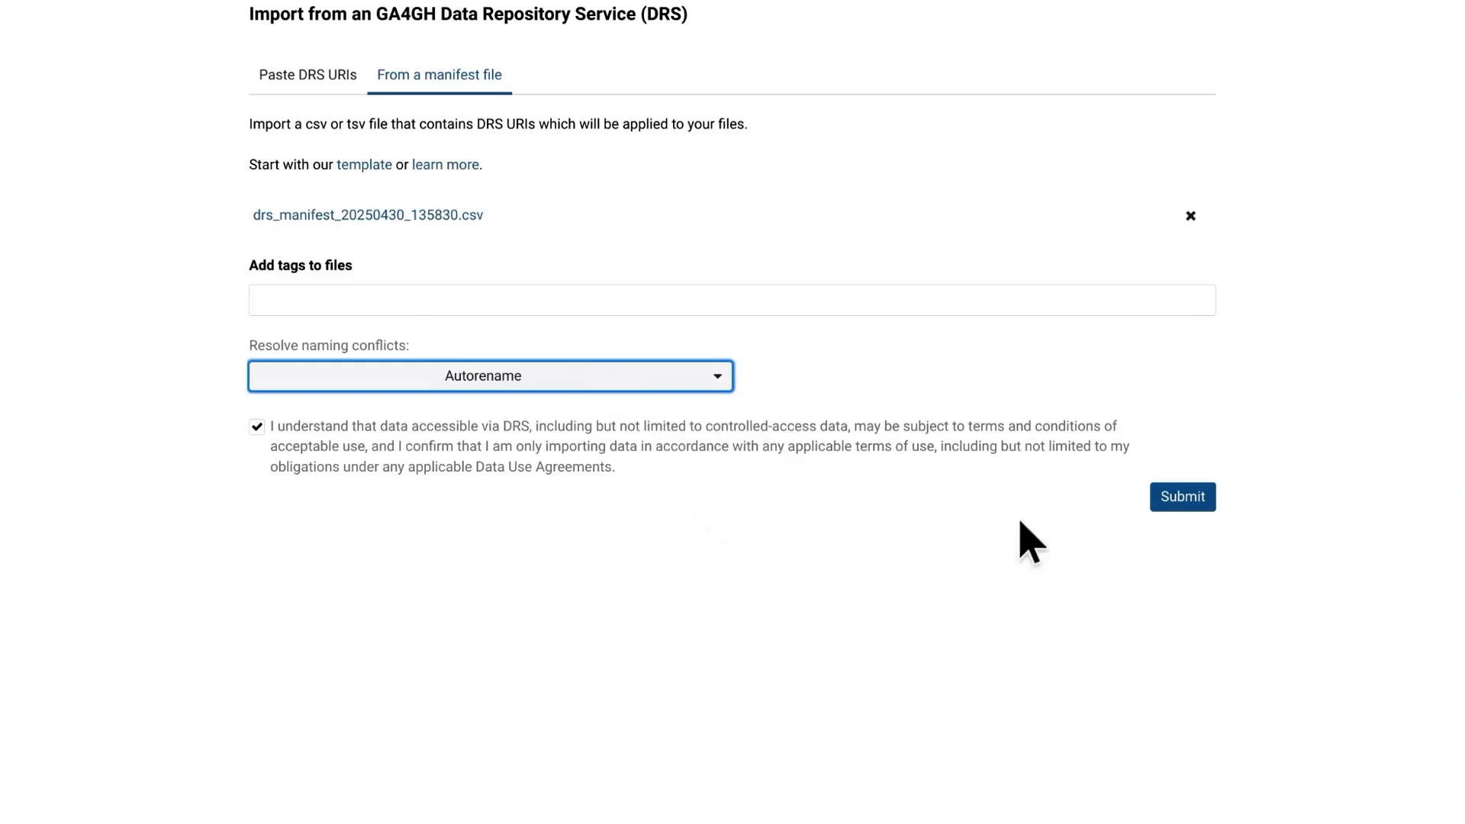
click(1174, 502)
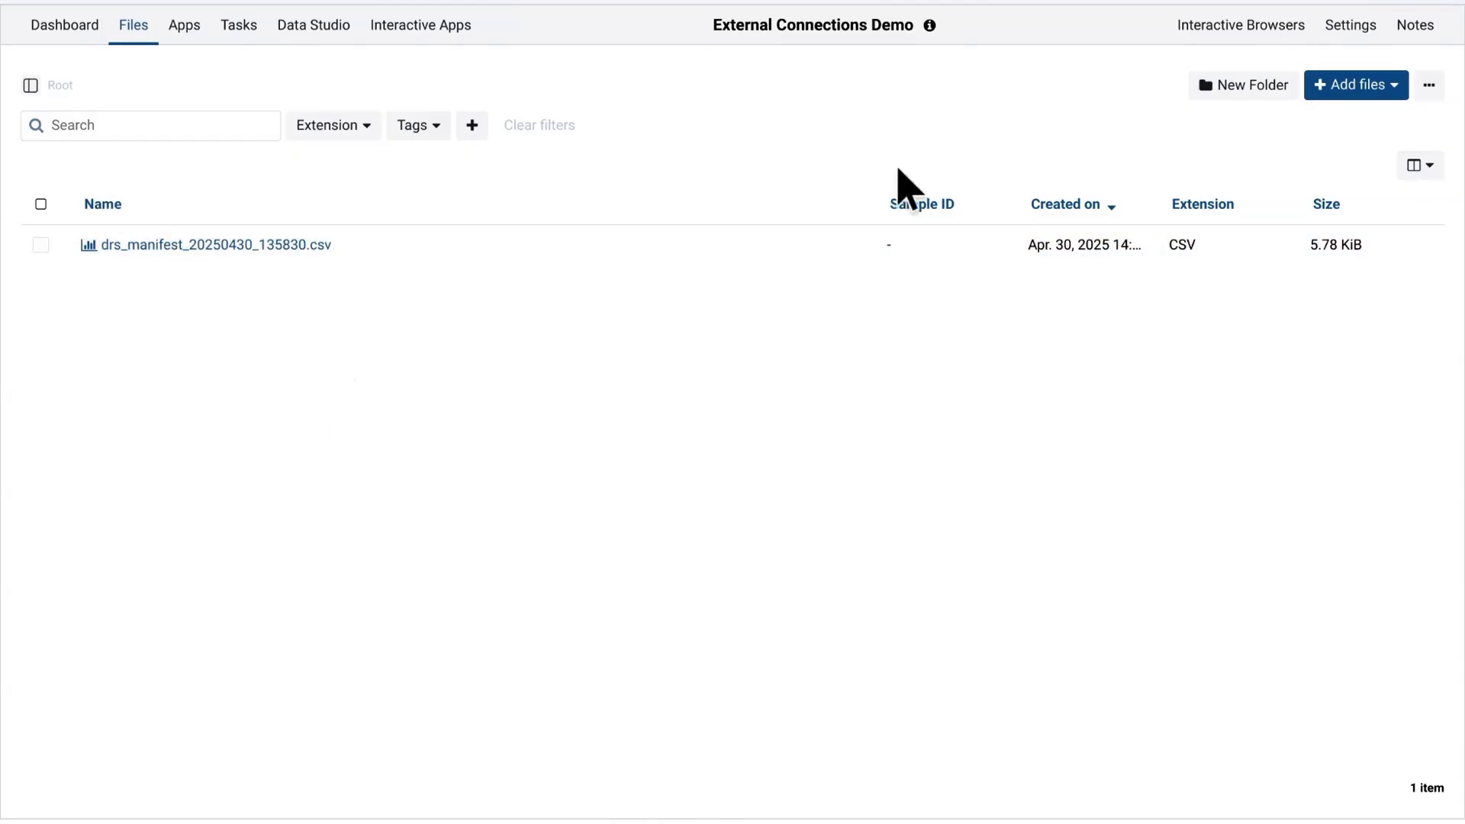
Open the details of the latest DRS manifest import in the activity log and check each DRS URI's status
click(1373, 4)
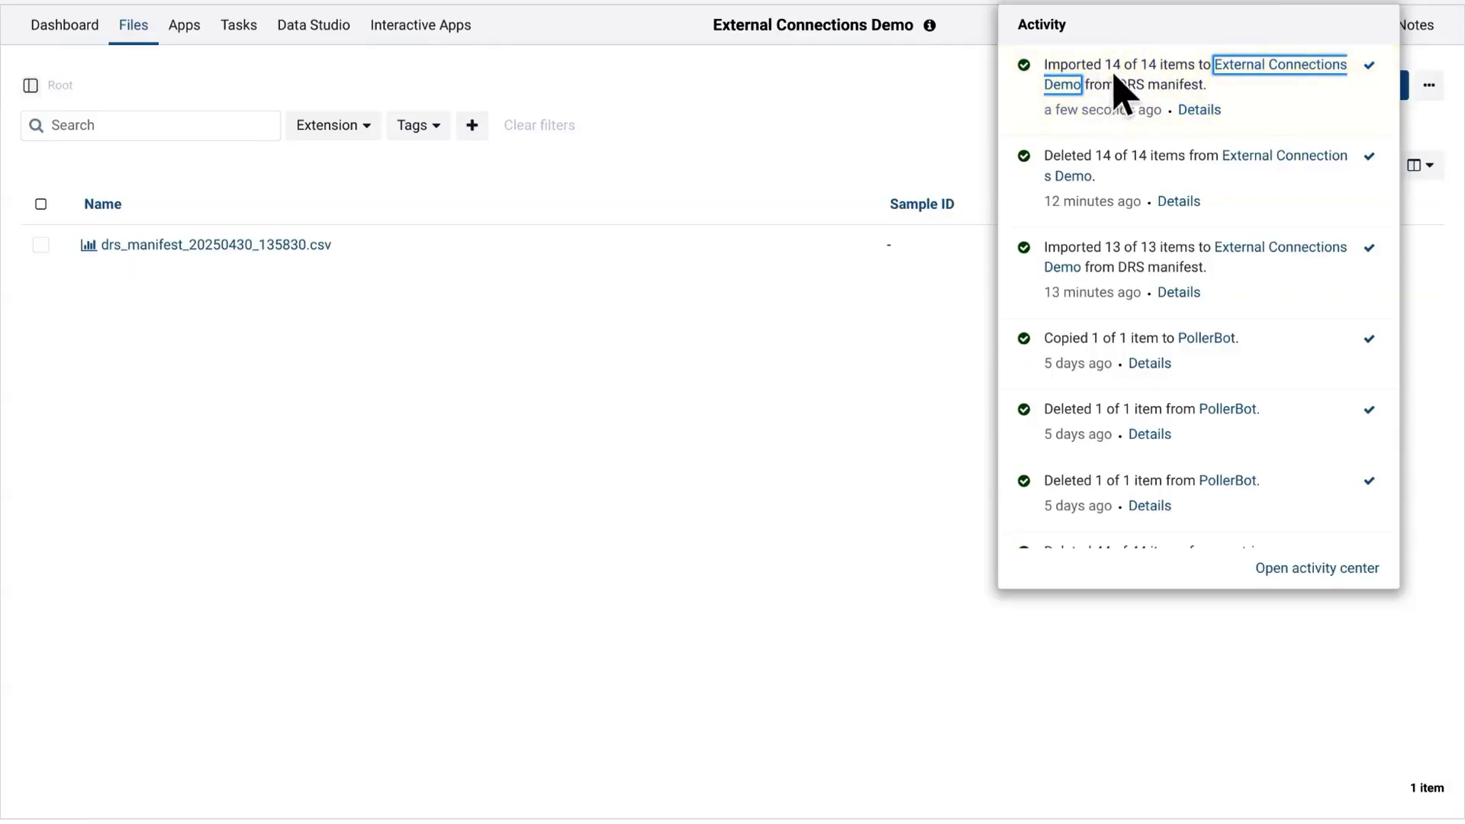
click(1184, 109)
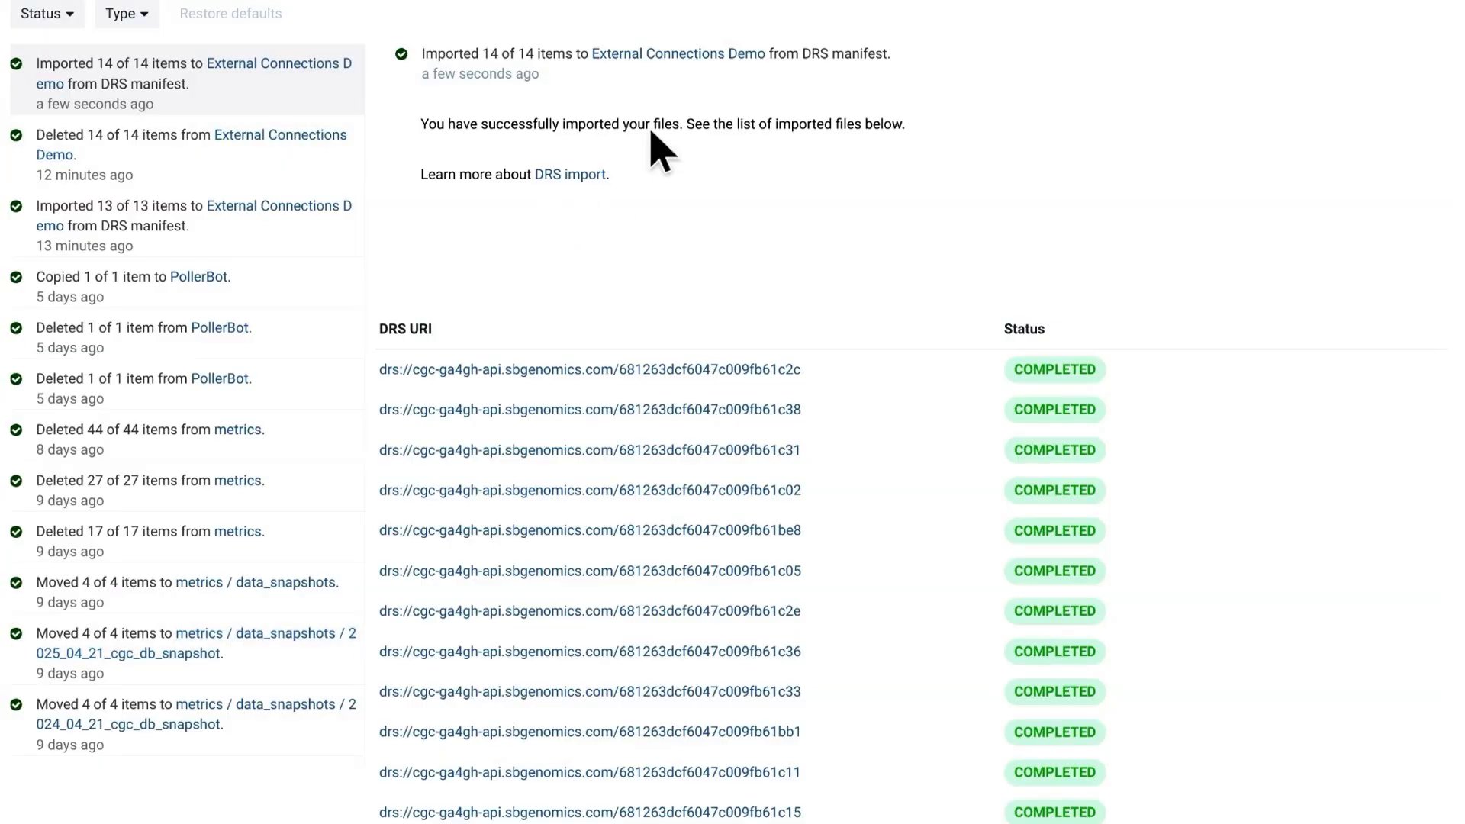
scroll(619, 333, down, 1)
scroll(619, 333, up, 1)
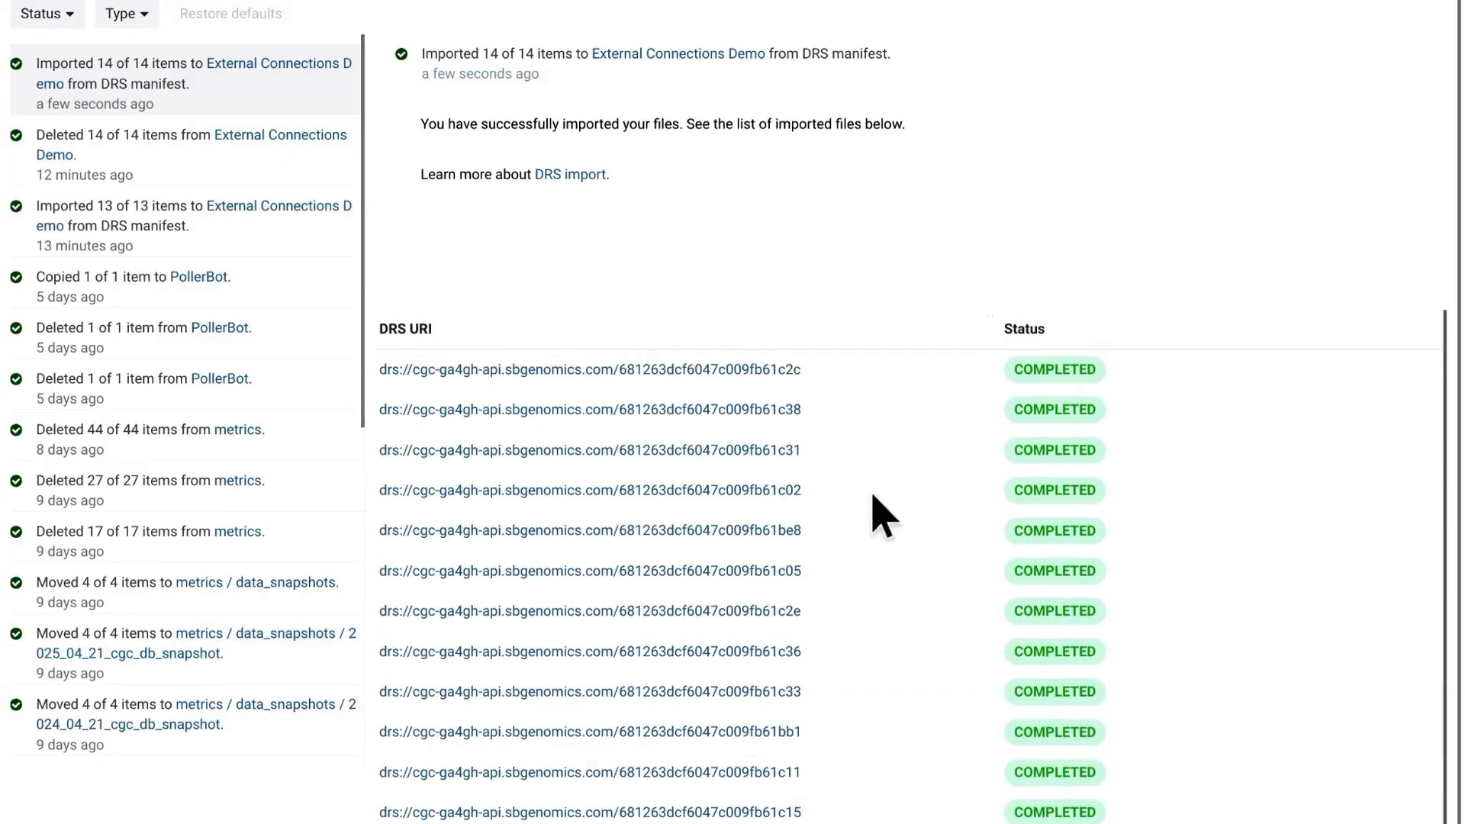
scroll(883, 517, down, 1)
scroll(883, 516, down, 1)
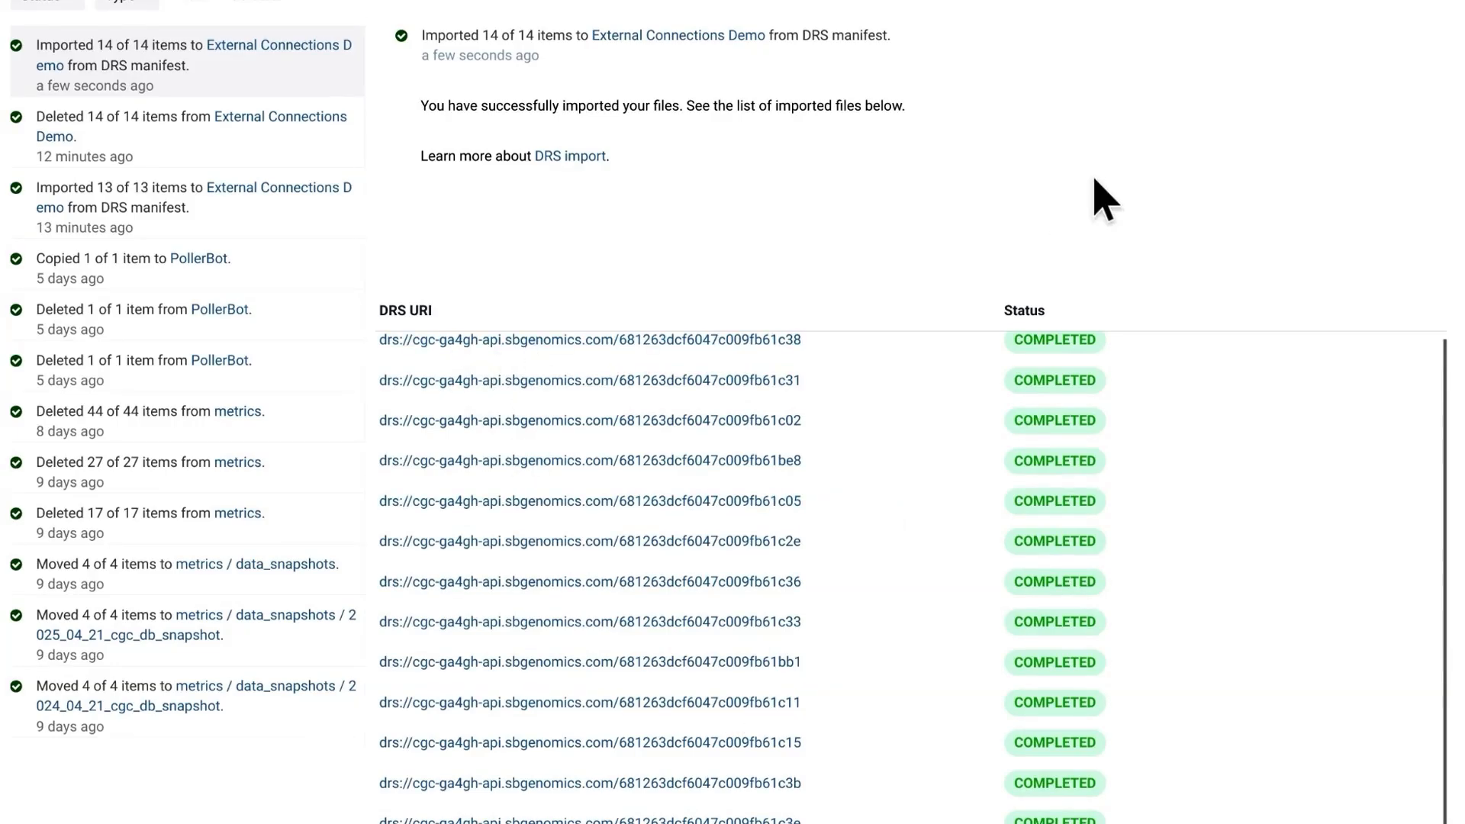
scroll(1104, 201, up, 1)
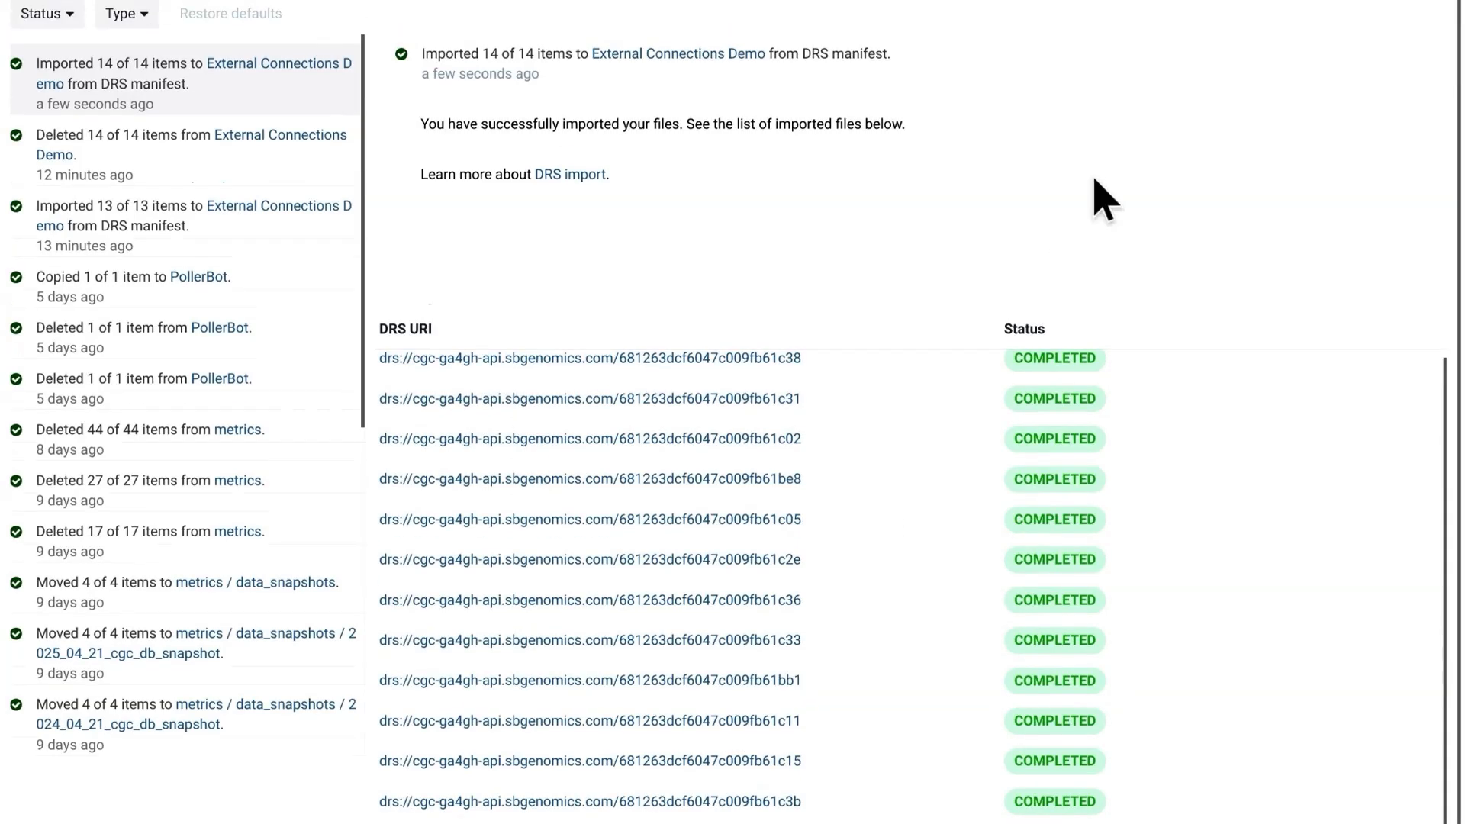
Return to the project's imported files and examine the metadata of the df47f95a RNA-seq gene counts TSV file
click(31, 2)
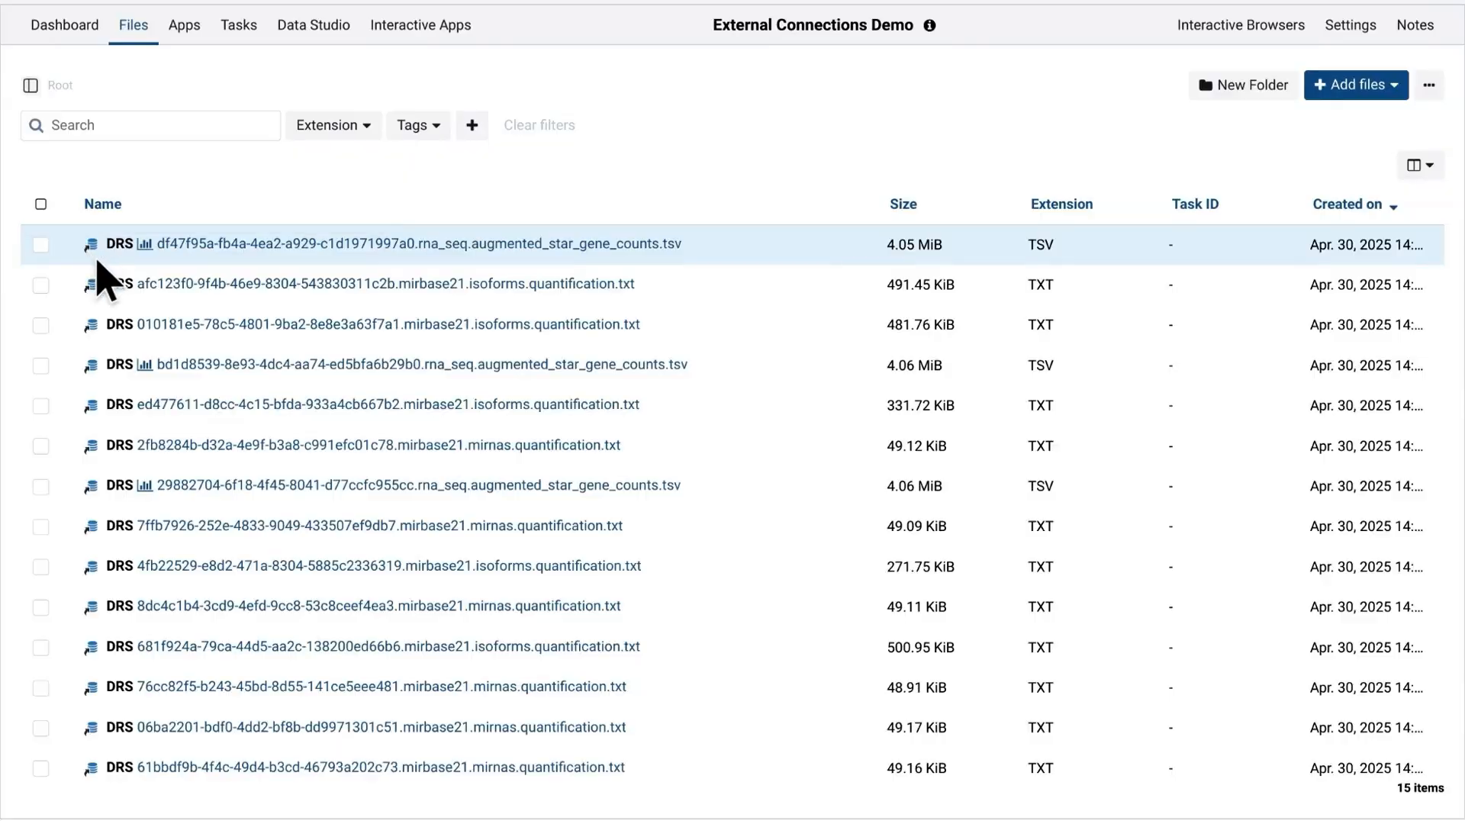
mouse_move(92, 245)
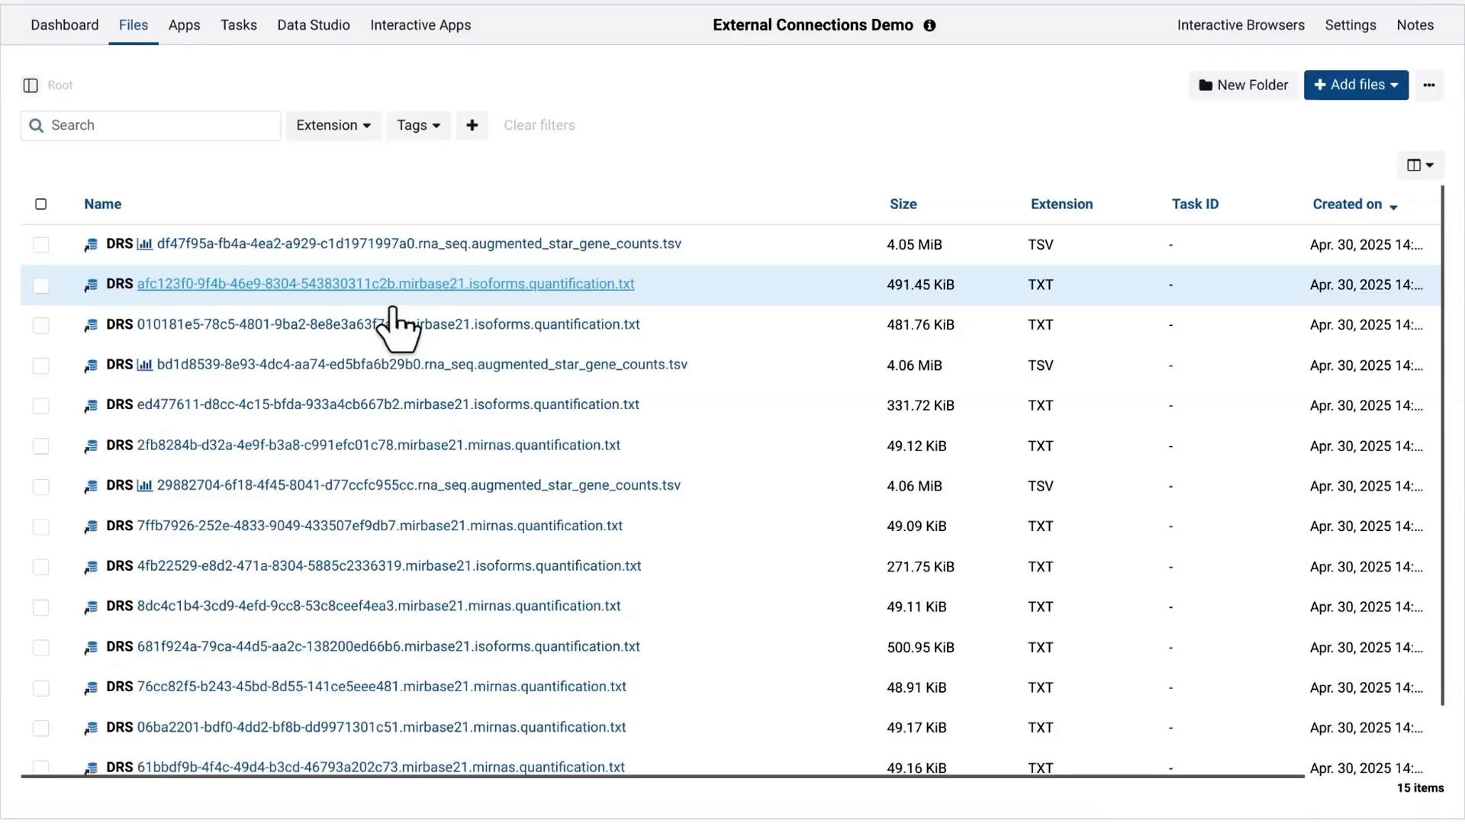
click(387, 244)
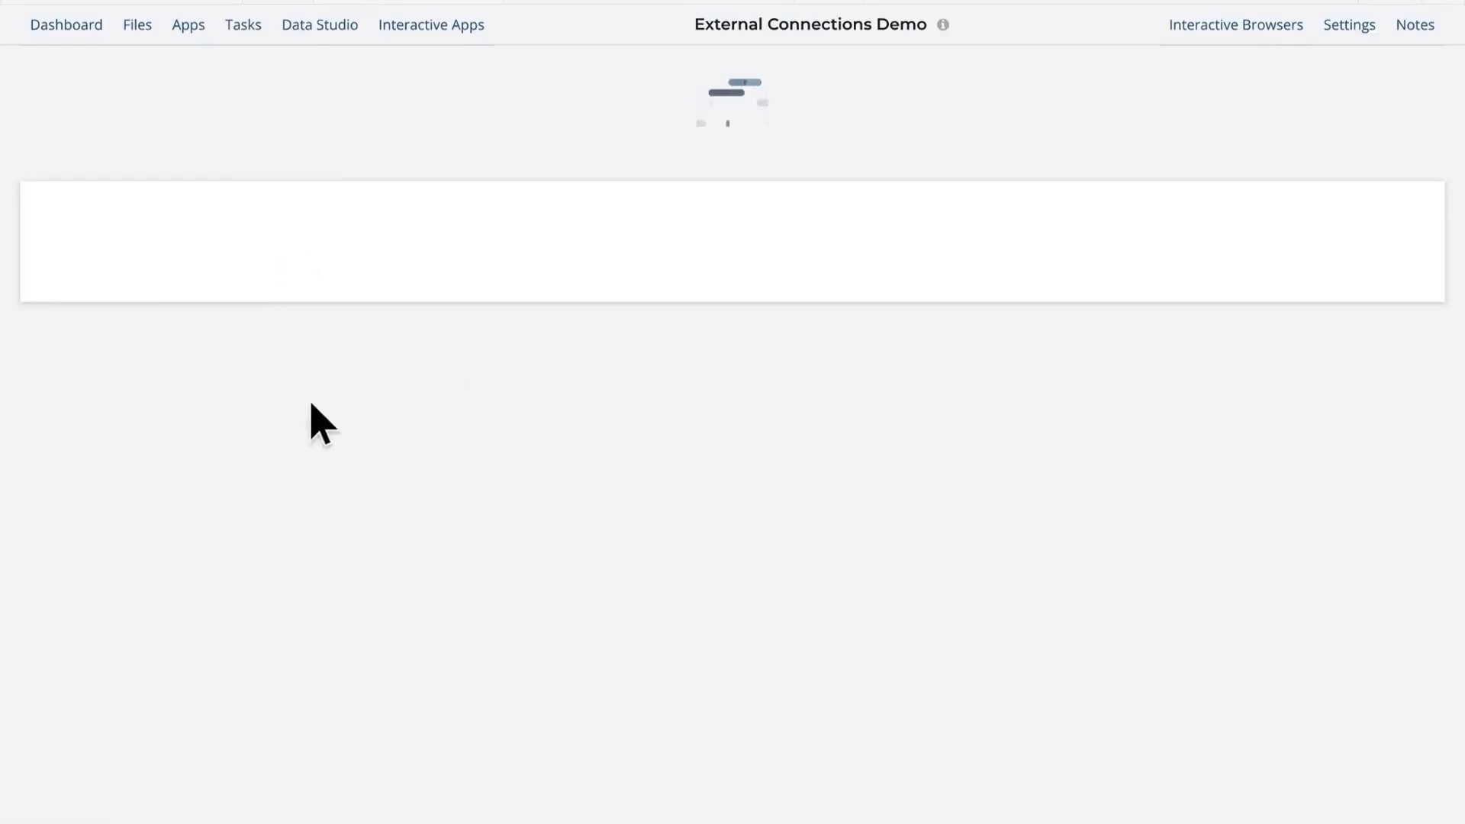
click(115, 276)
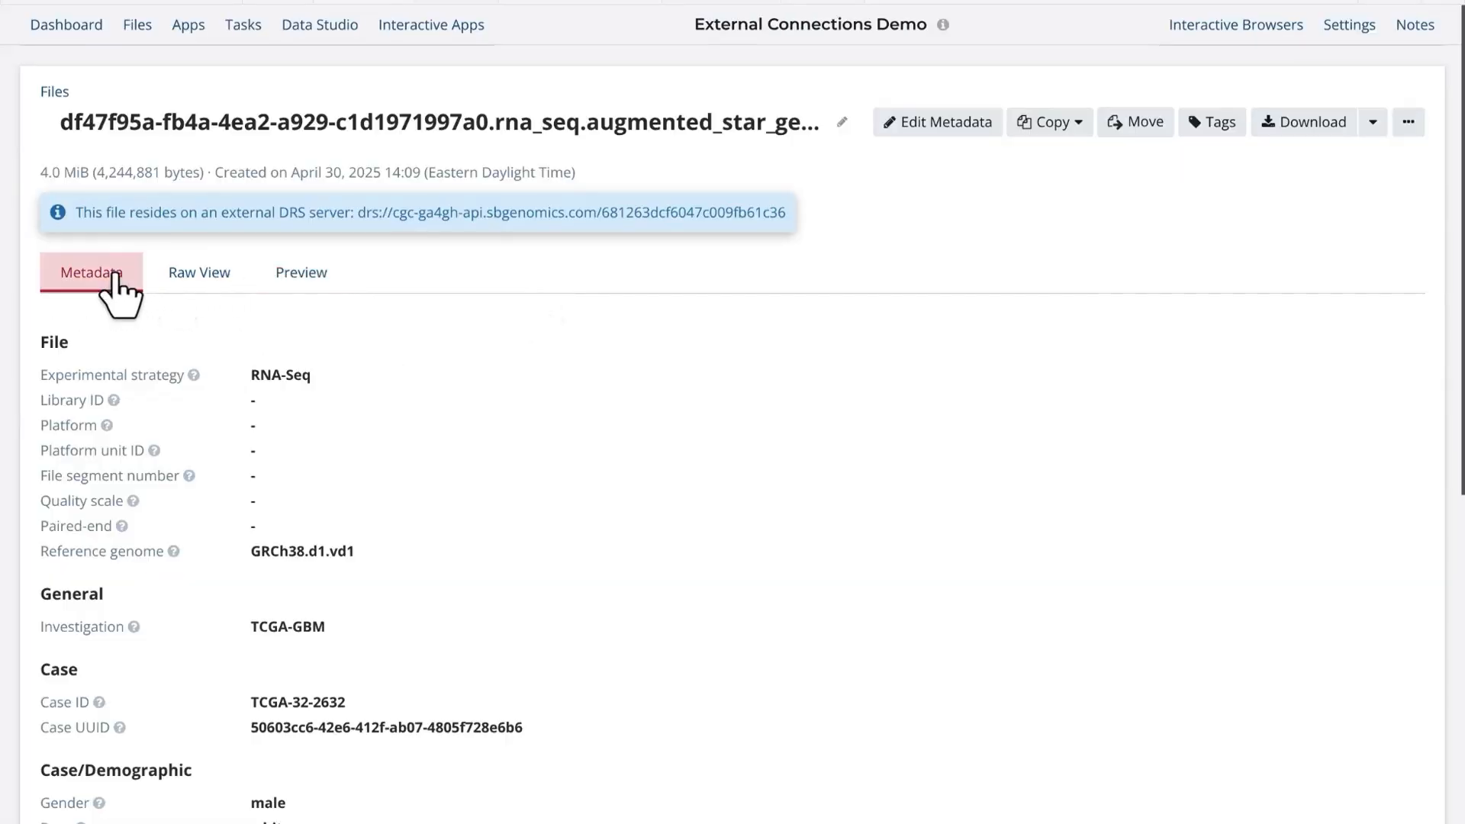
scroll(75, 427, down, 1)
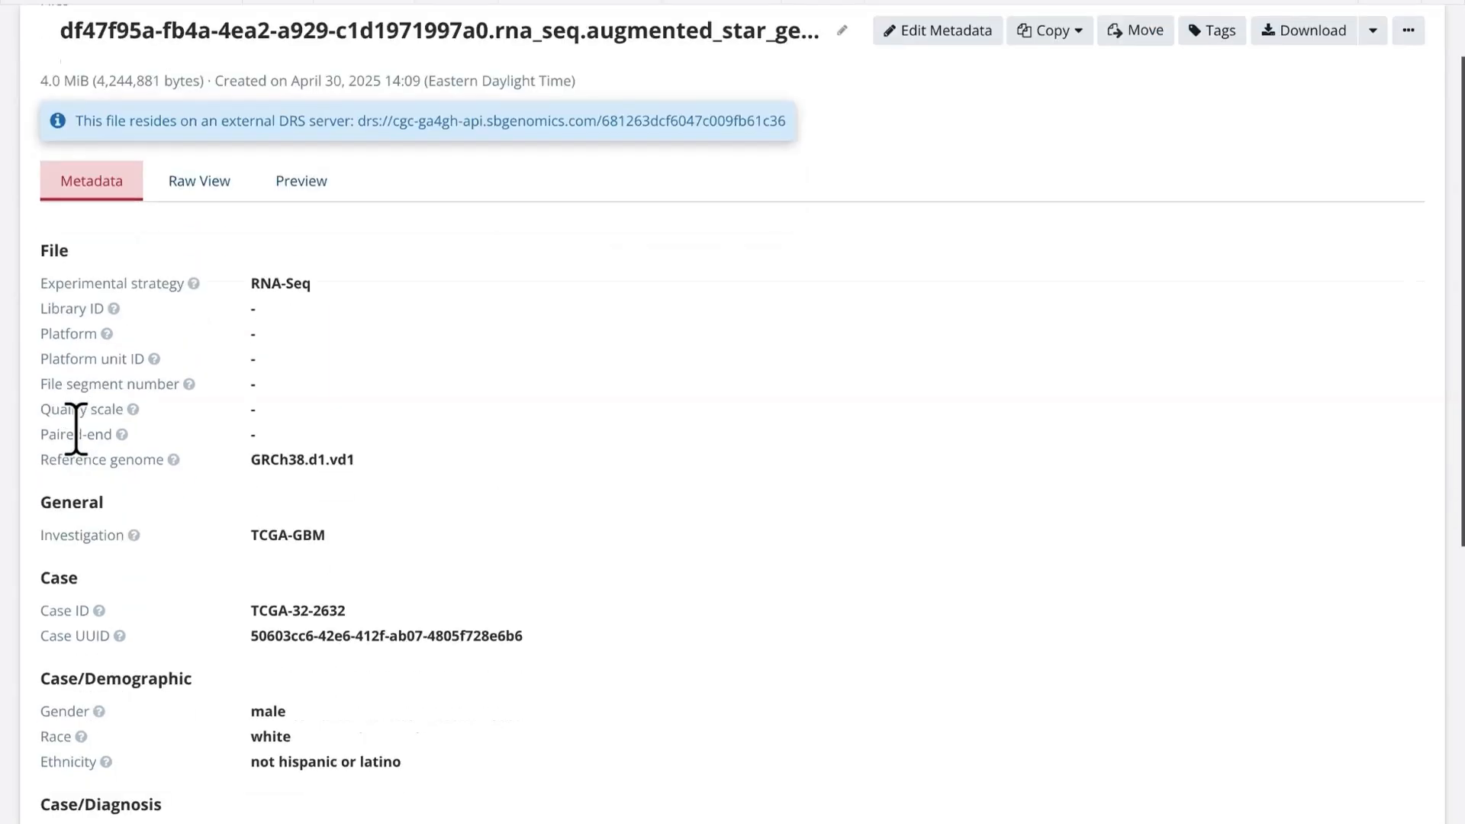
scroll(591, 412, down, 2)
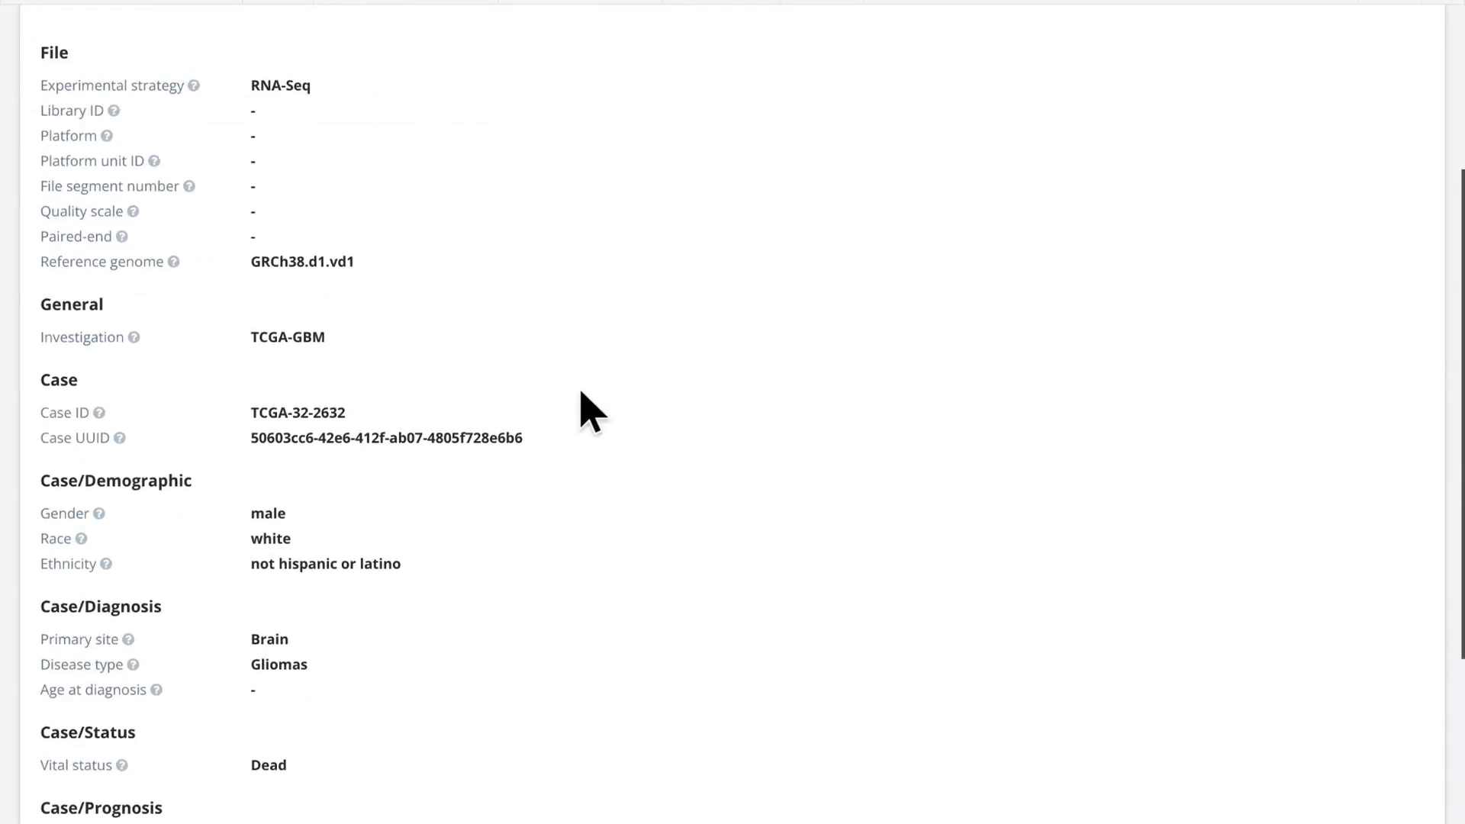
scroll(605, 367, down, 2)
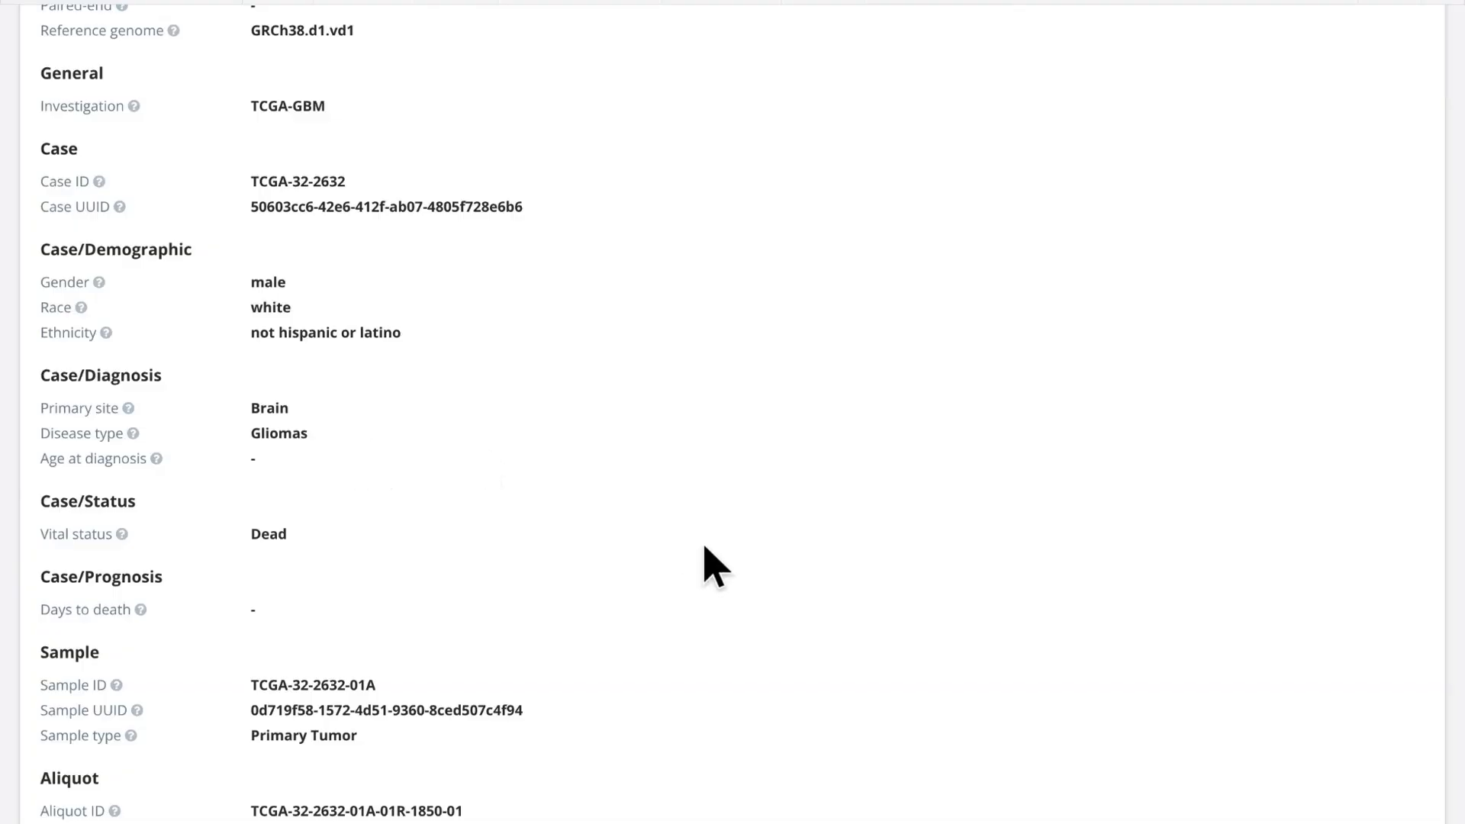
scroll(703, 550, down, 2)
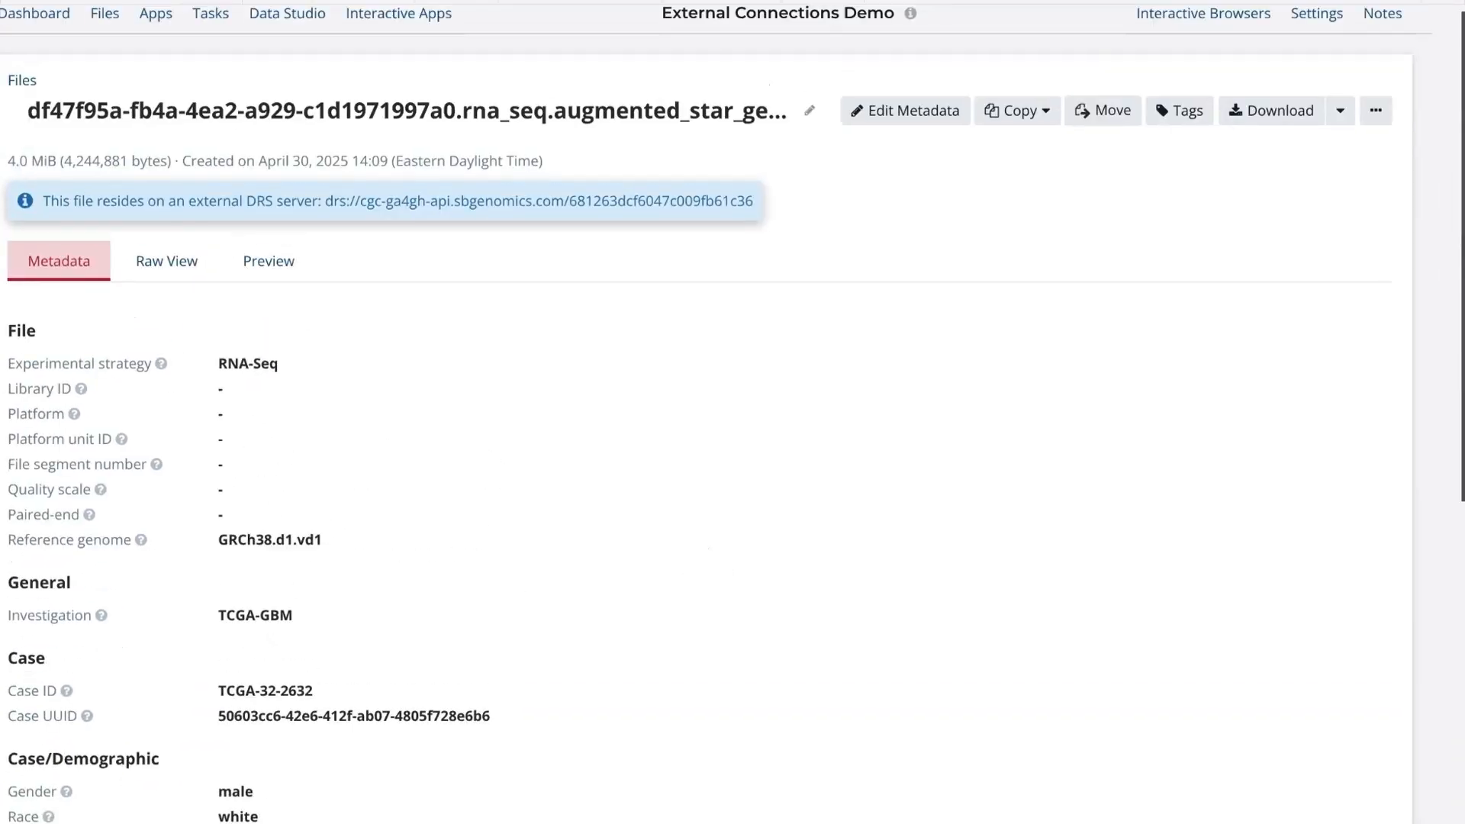